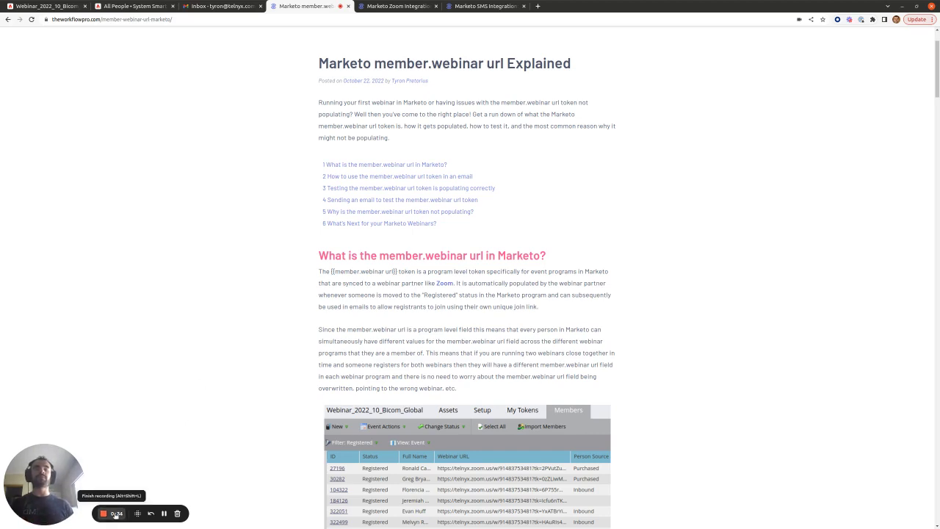
# Stop the recorder and view the Webinar_2022_10_Bicom_Global summary with Zoom partner and 82 members
pyautogui.click(121, 514)
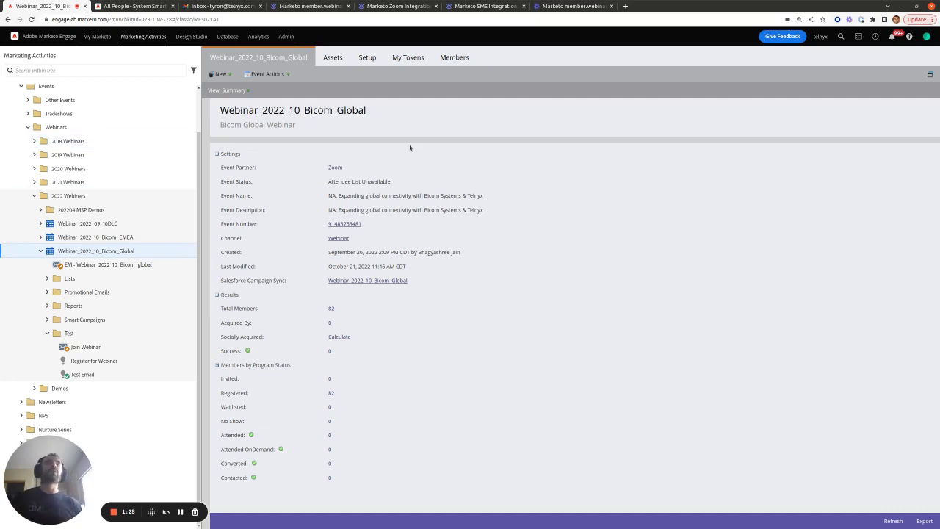
# List the program's members filtered to Registered status only, 82 in total
pyautogui.click(456, 58)
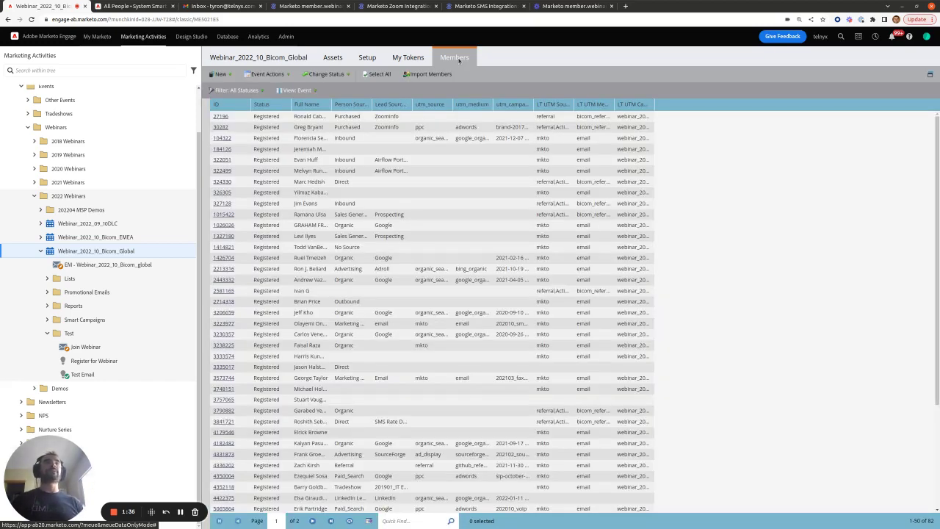
pyautogui.click(263, 91)
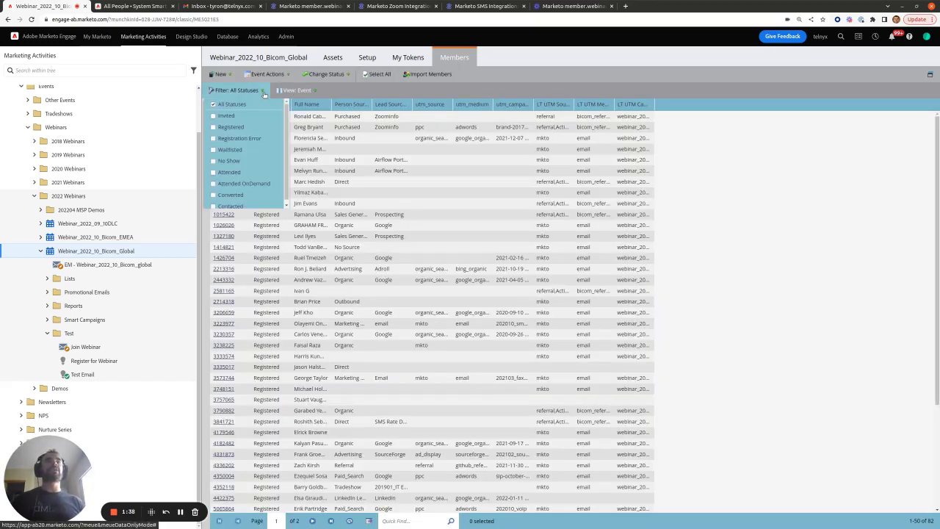
pyautogui.scroll(-1, 222, 131)
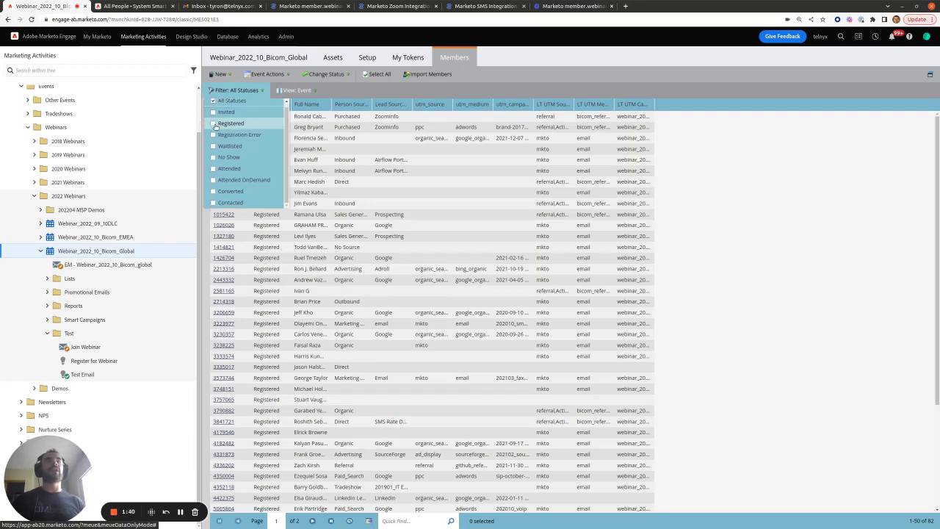
pyautogui.click(214, 124)
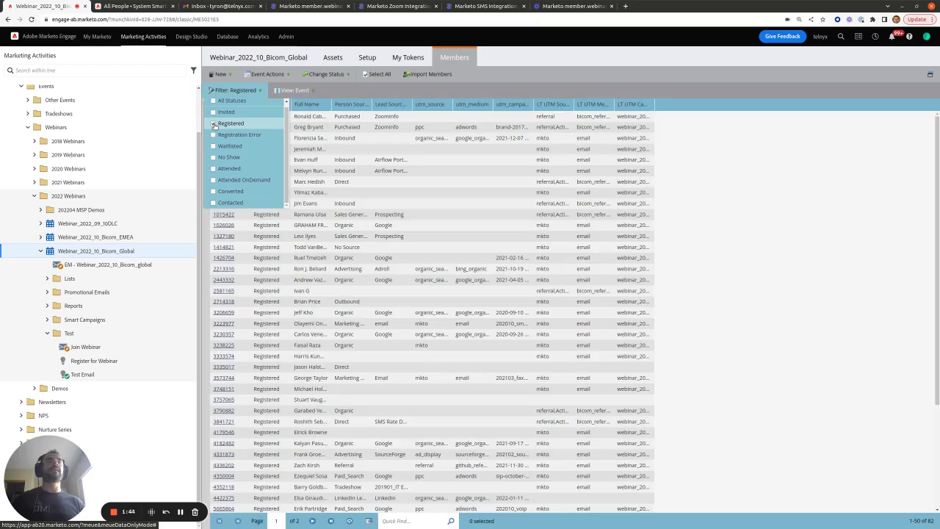
pyautogui.click(314, 90)
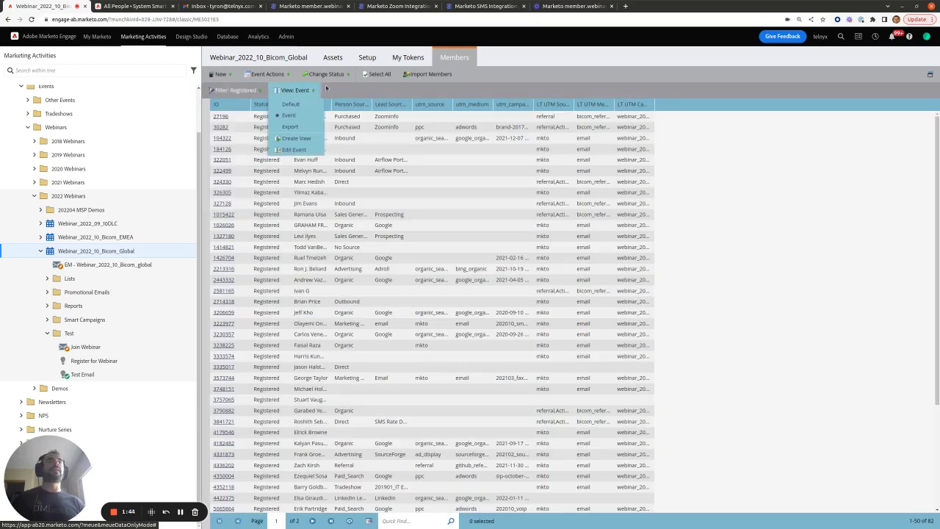
# Add the hidden Webinar URL column to the members grid's Event view and save it
pyautogui.click(293, 150)
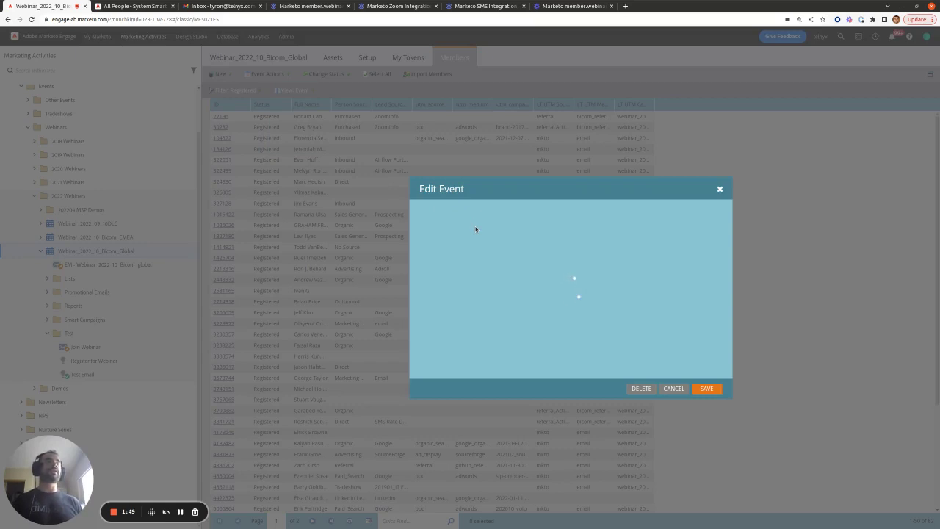
pyautogui.click(477, 245)
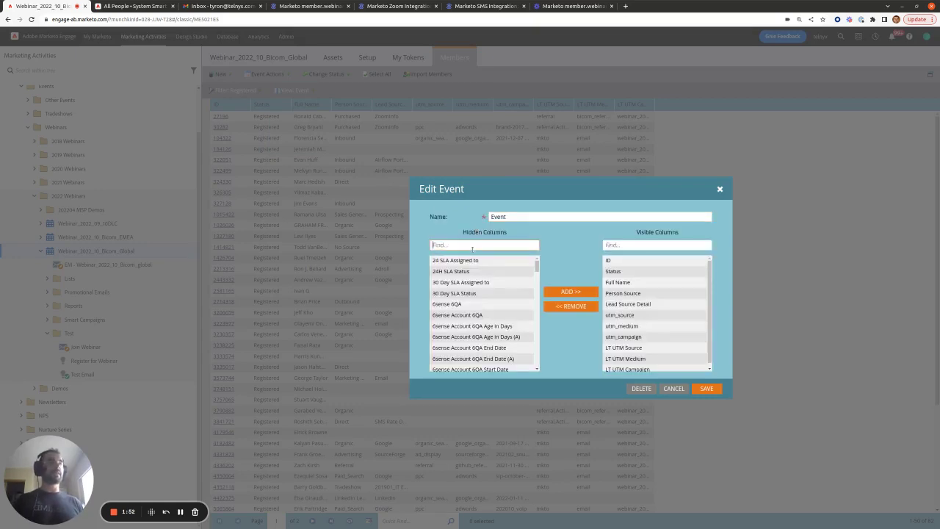
pyautogui.write('webina')
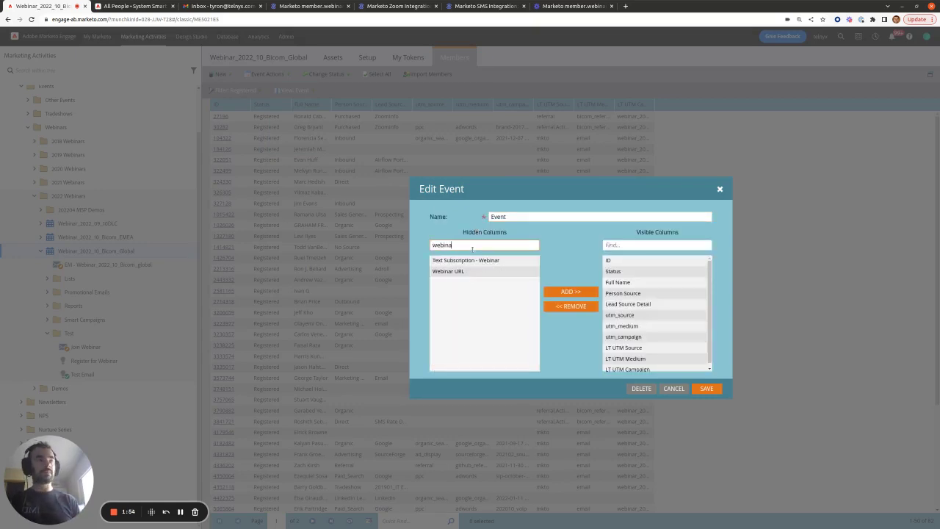
pyautogui.write('r')
pyautogui.click(474, 262)
pyautogui.click(564, 292)
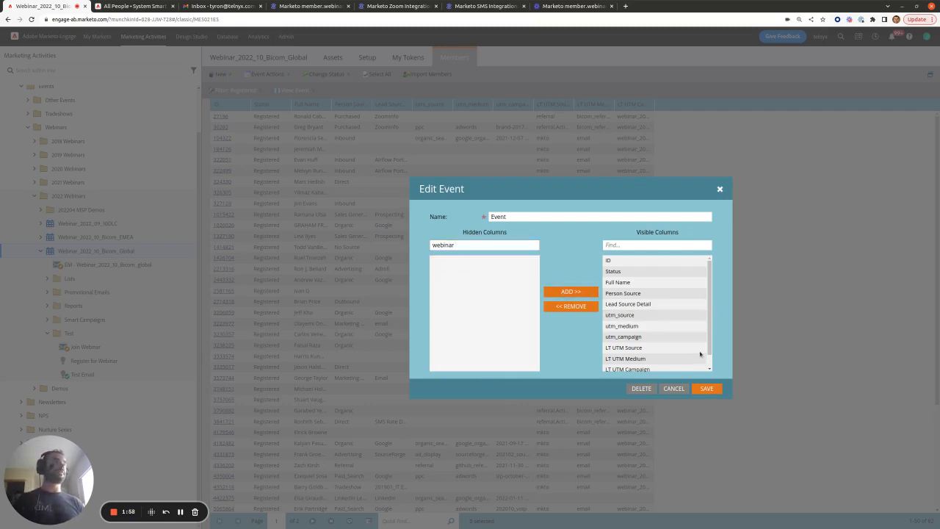
pyautogui.scroll(-1, 669, 327)
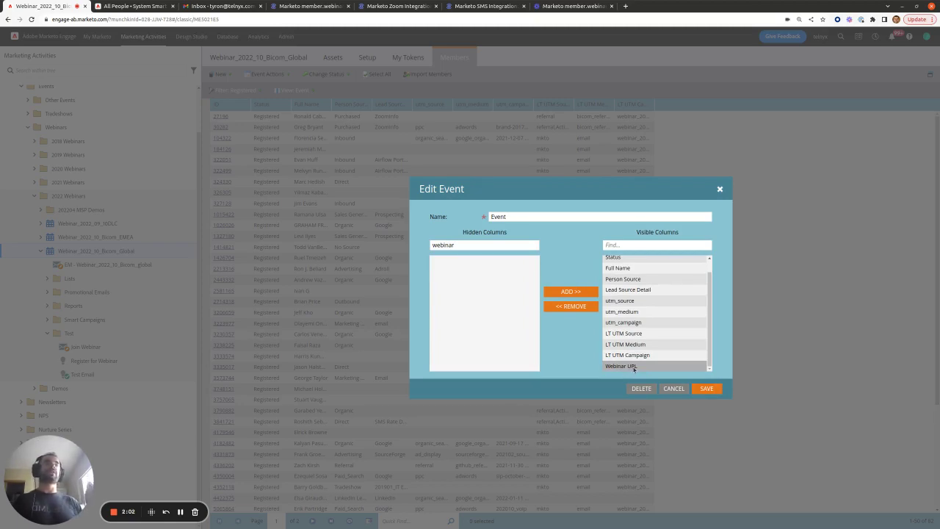
pyautogui.click(706, 389)
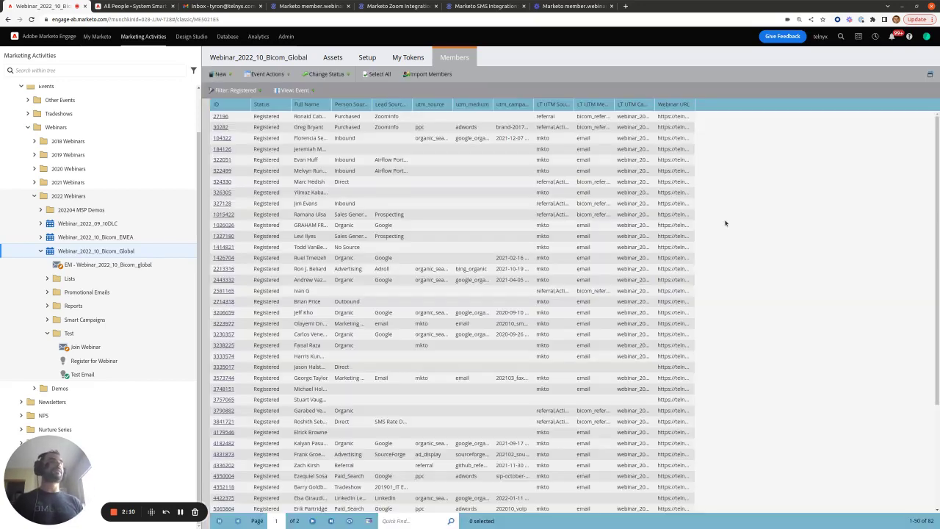
# Move the Webinar URL column so it sits right after Full Name
pyautogui.moveTo(689, 107); pyautogui.dragTo(572, 106)
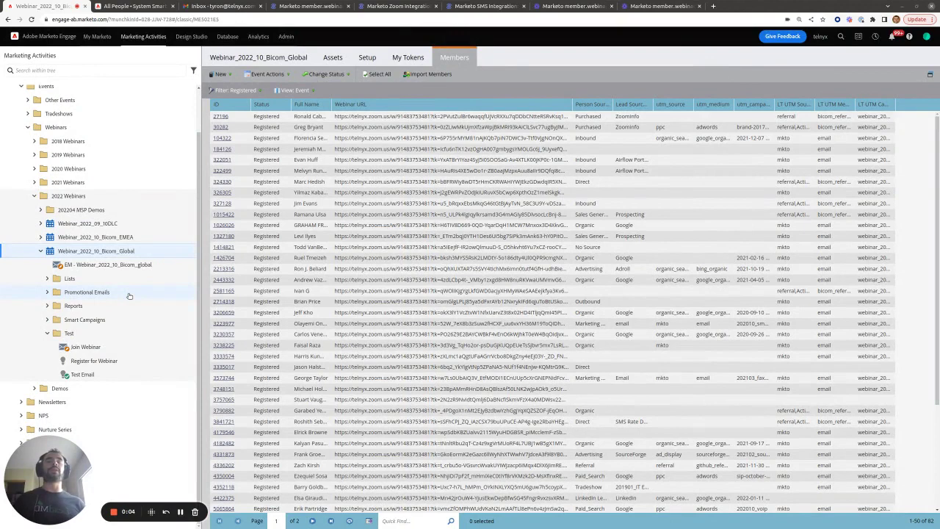
# Open the Join Webinar email from the program's Test folder
pyautogui.click(89, 347)
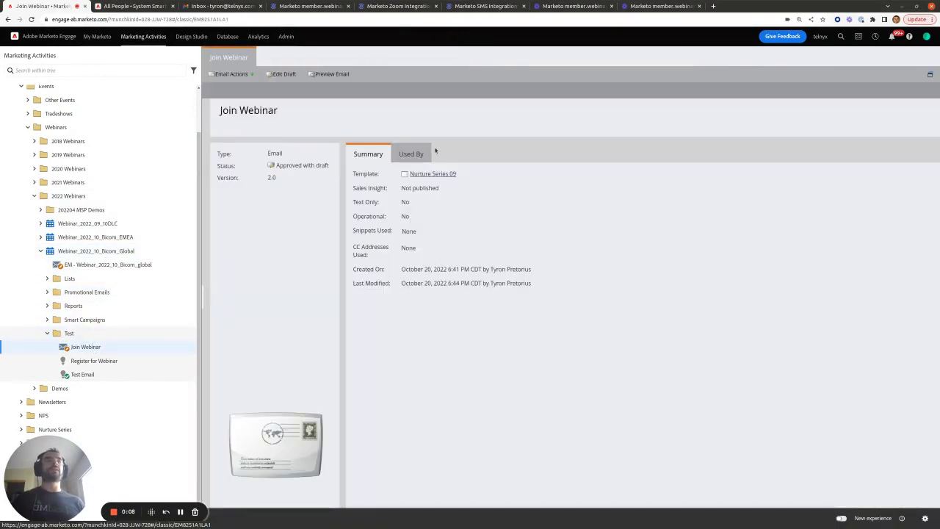
# Edit the Join Webinar email draft and select its body text block
pyautogui.click(283, 74)
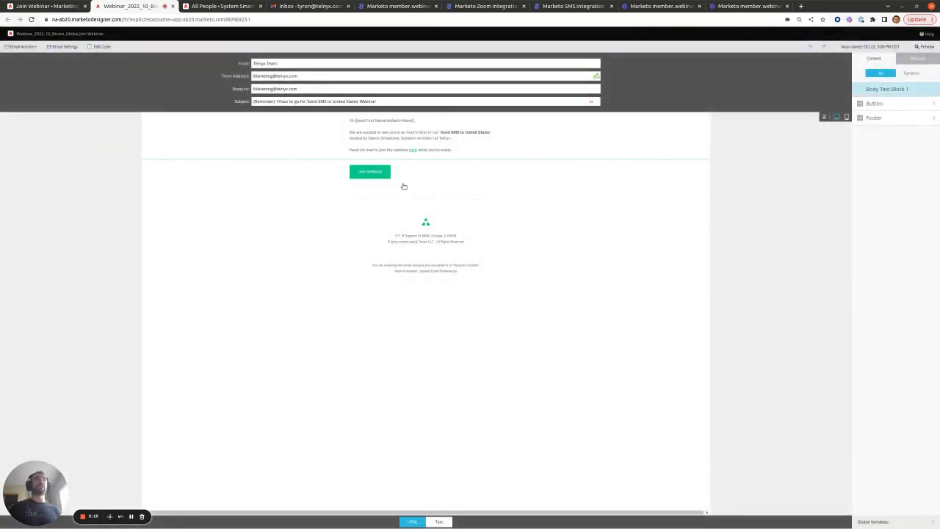
pyautogui.click(432, 150)
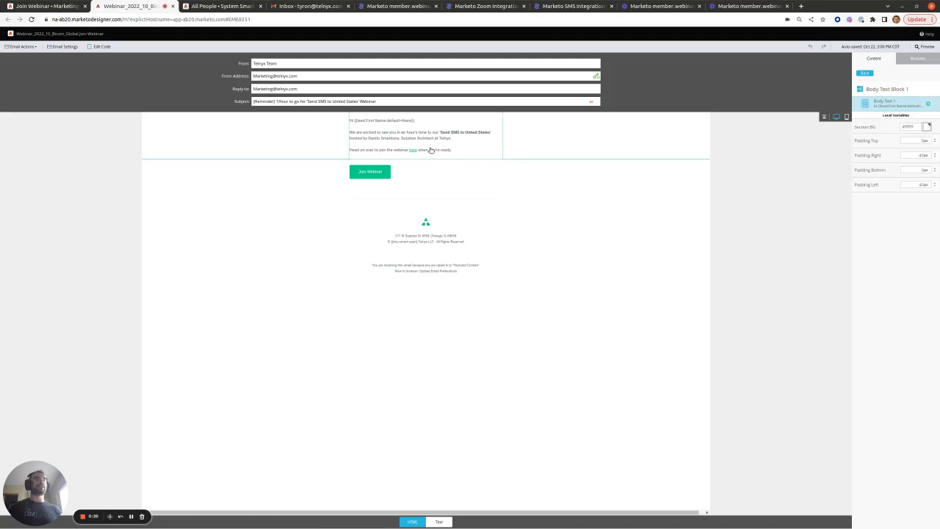
pyautogui.click(504, 116)
pyautogui.click(518, 119)
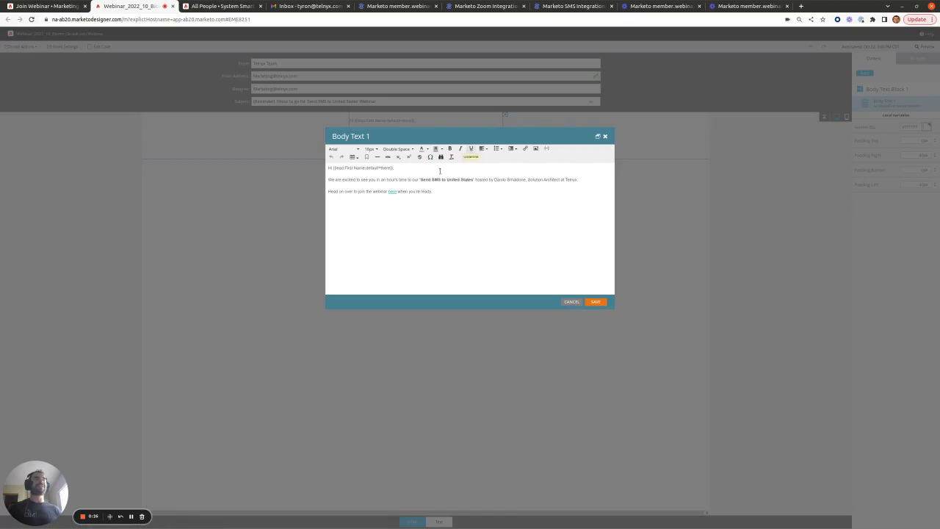
pyautogui.click(393, 192)
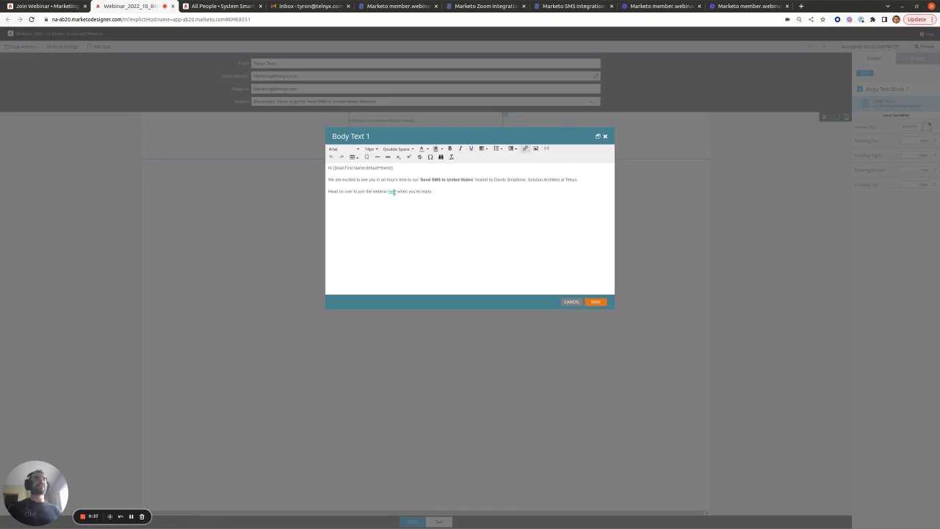
pyautogui.click(526, 149)
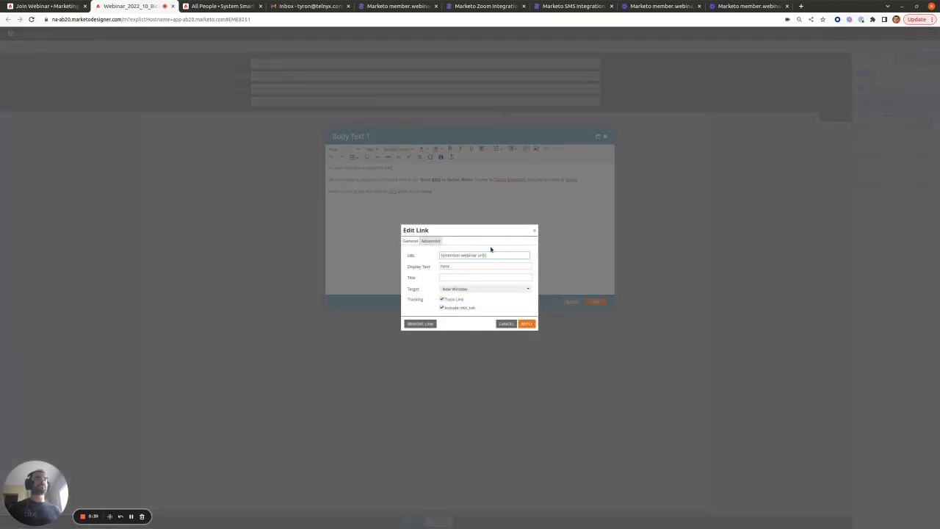
pyautogui.moveTo(489, 255); pyautogui.dragTo(439, 255)
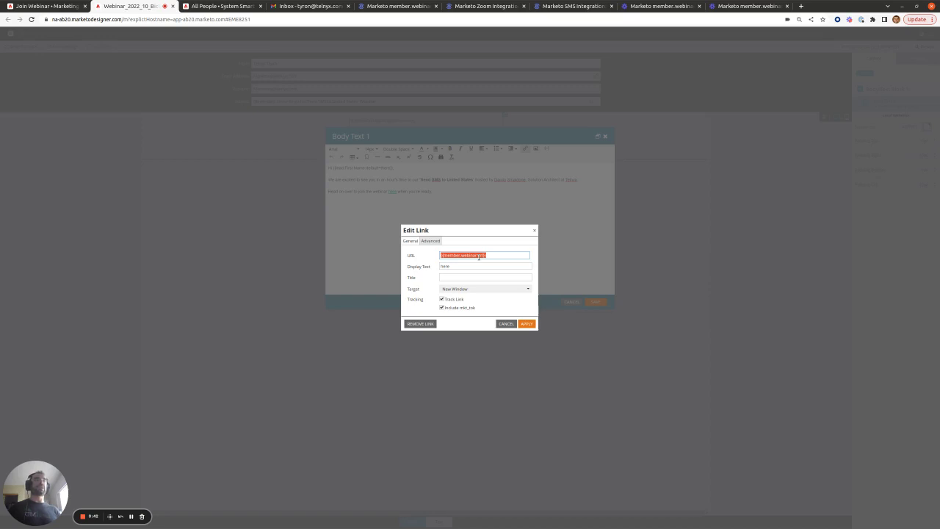
pyautogui.click(506, 324)
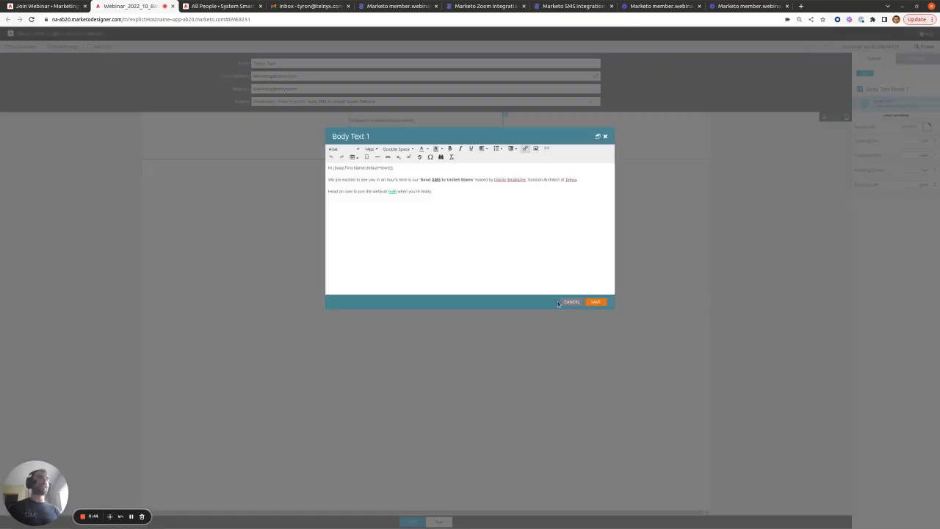
pyautogui.click(572, 302)
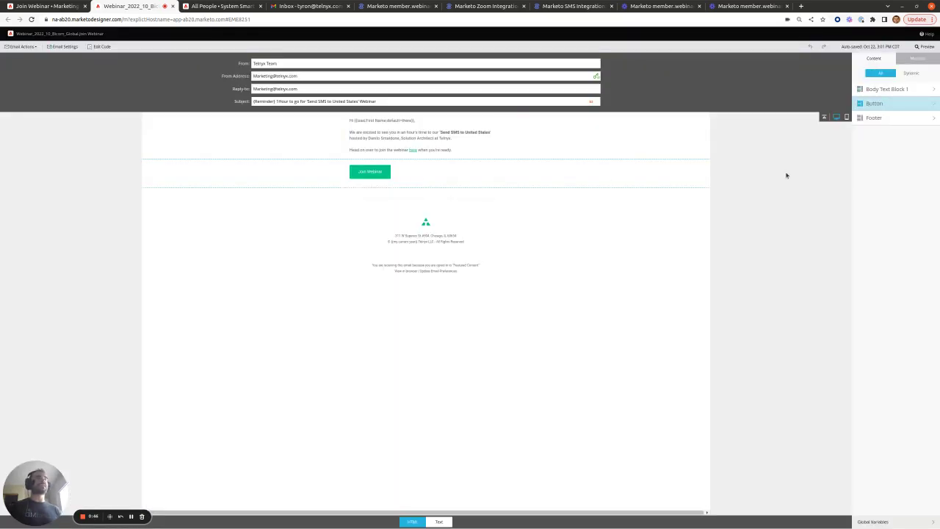
# Select the Join Webinar button and confirm its link is the {{member.webinar url}} token
pyautogui.click(444, 173)
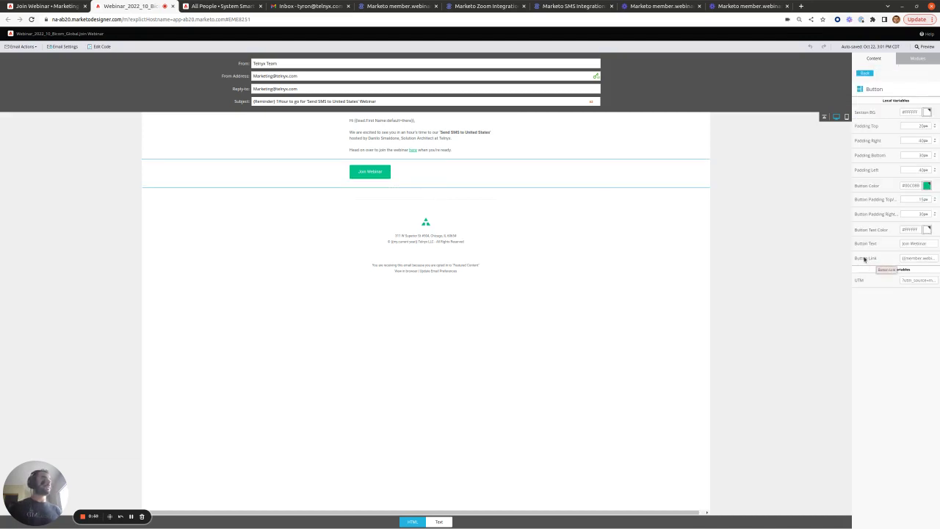
pyautogui.hotkey('ctrl', '+')
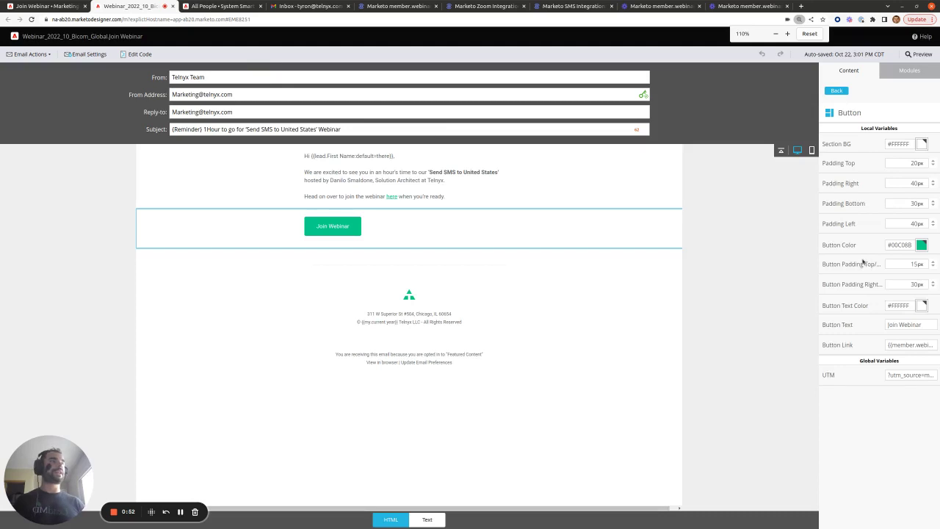
pyautogui.moveTo(888, 346); pyautogui.dragTo(936, 345)
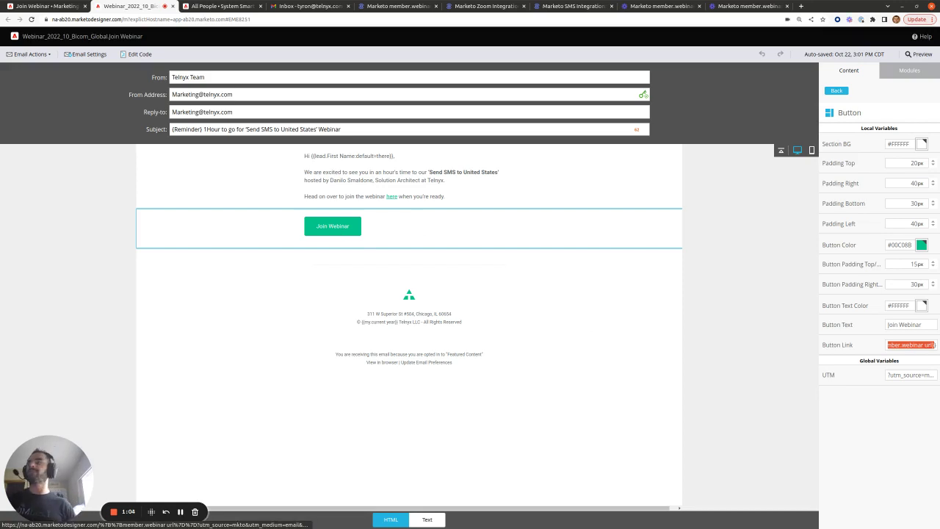
pyautogui.click(87, 54)
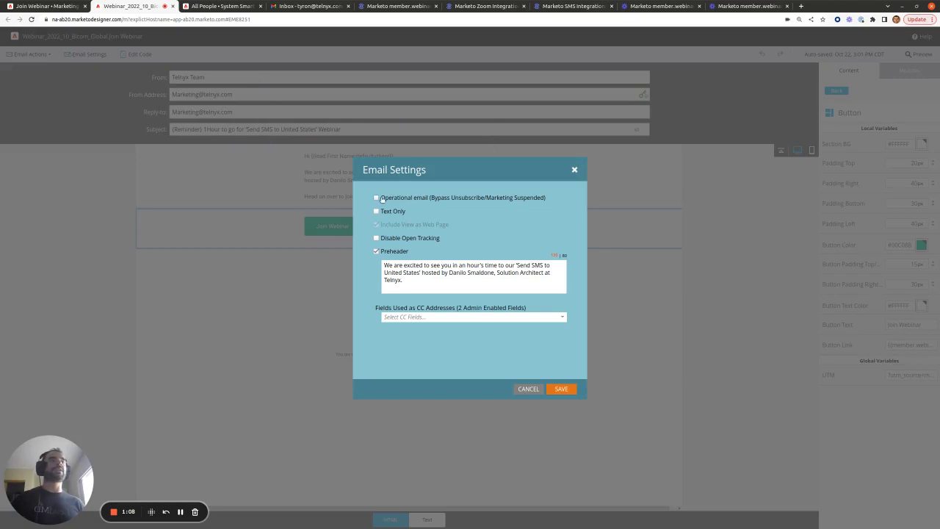
pyautogui.click(527, 391)
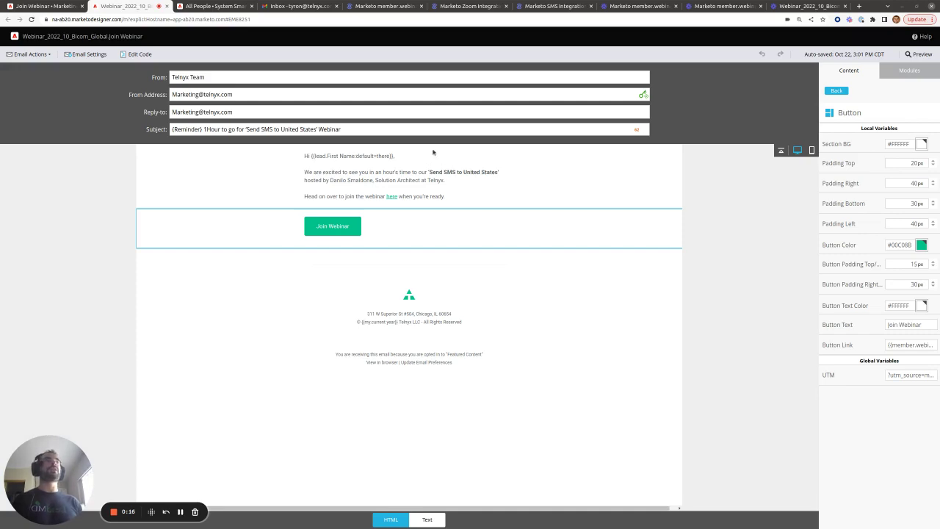
# Review the Zoom join link sections of the integration article, then return to the Join Webinar email
pyautogui.click(468, 7)
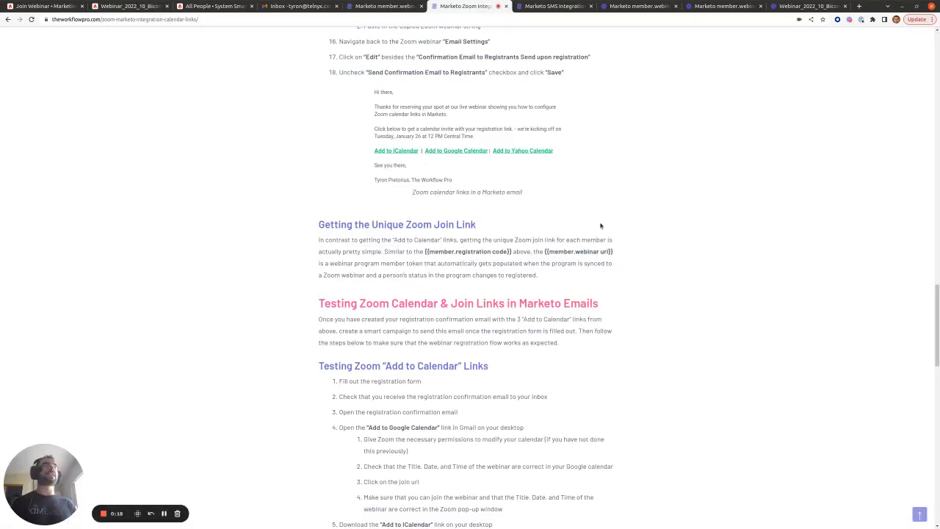
pyautogui.scroll(1, 546, 204)
pyautogui.press('Home')
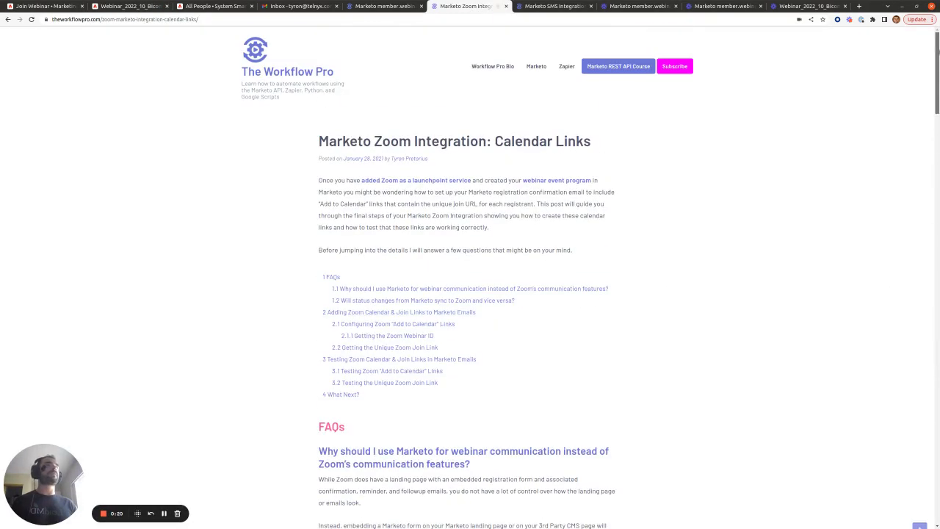
pyautogui.scroll(-15, 468, 143)
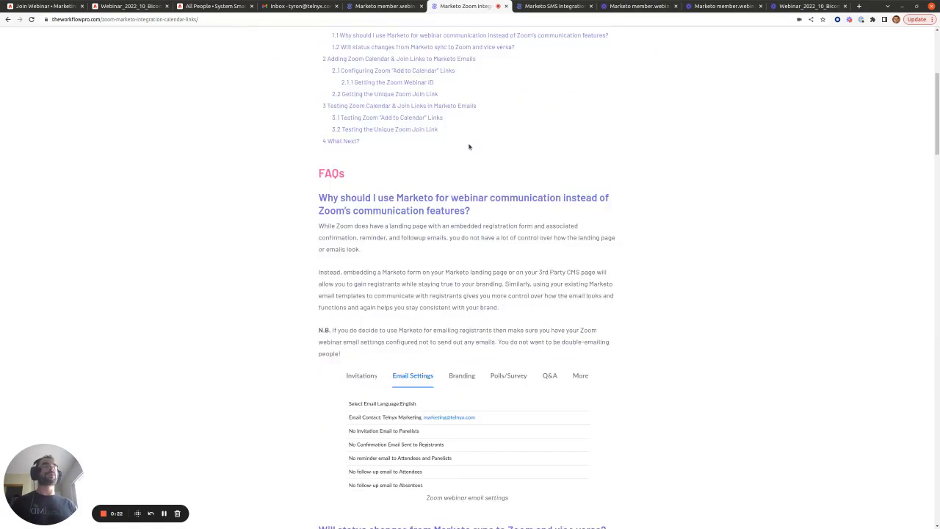
pyautogui.scroll(-7, 467, 143)
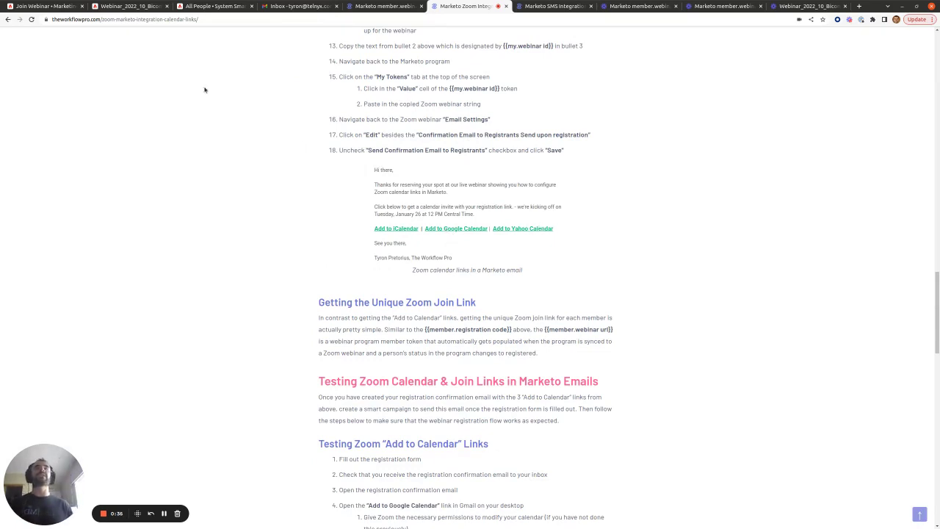
pyautogui.click(44, 6)
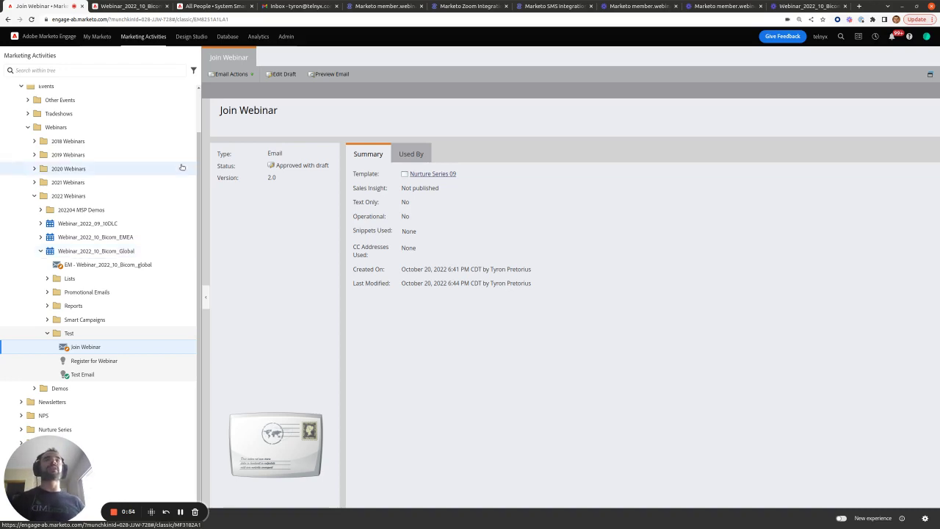
# In All People, dismiss the flow notice and start a Change Program Status action for the person
pyautogui.click(213, 6)
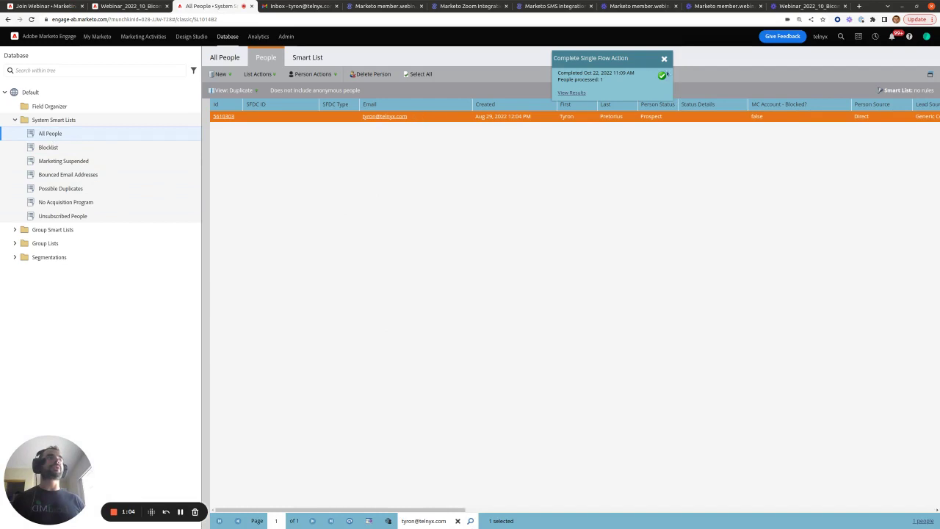
pyautogui.click(664, 59)
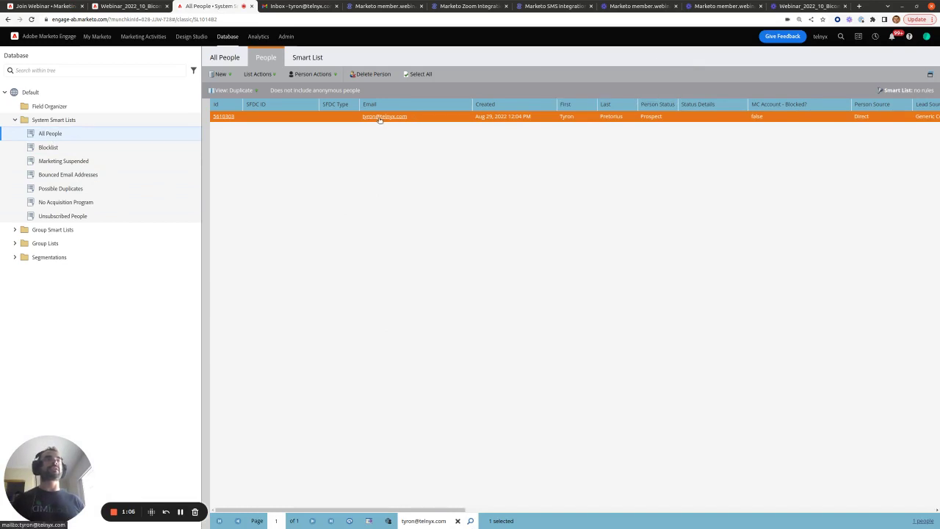
pyautogui.click(330, 74)
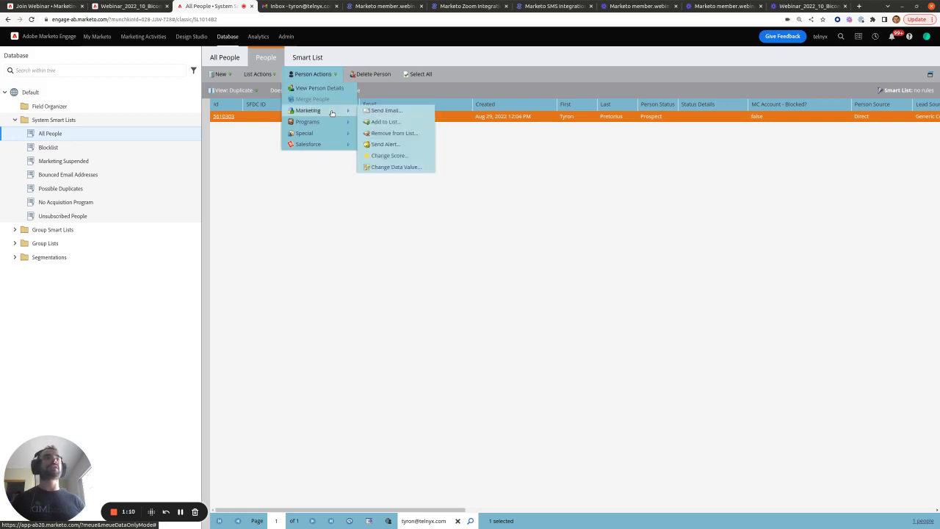
pyautogui.moveTo(332, 124)
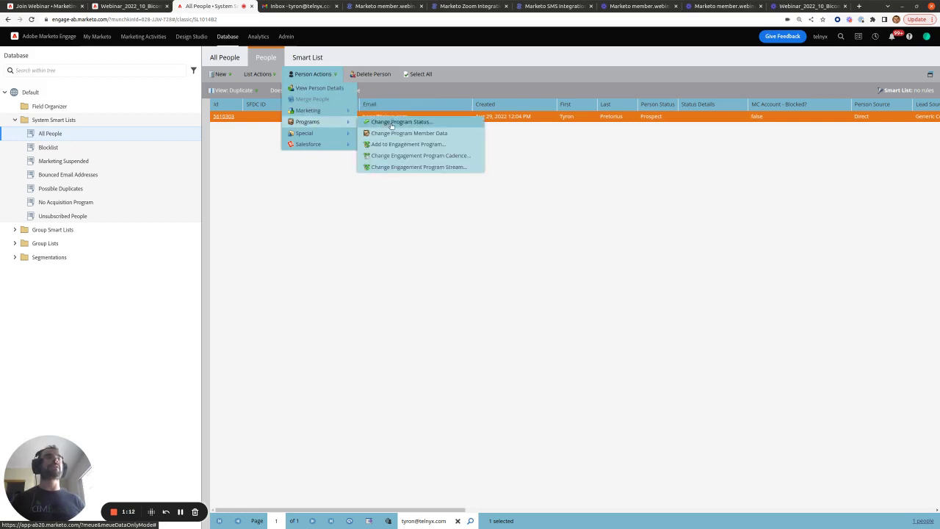
pyautogui.click(390, 122)
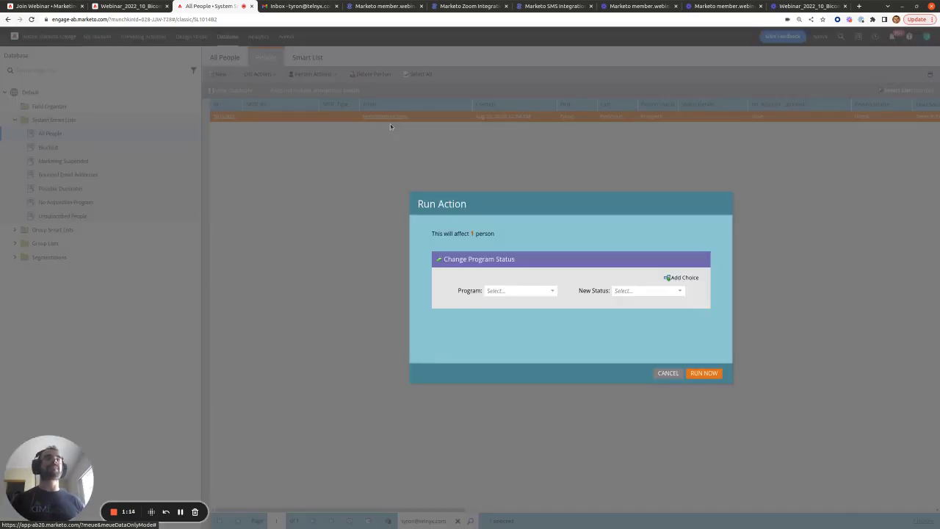
# Change the person's Webinar_2022_10_Bicom_Global status to Webinar > Registered and run it now
pyautogui.click(127, 5)
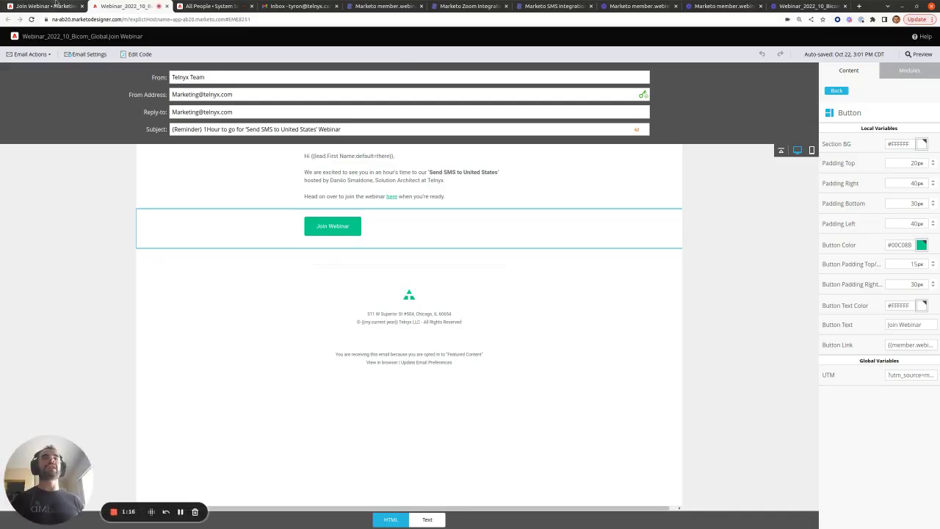
pyautogui.click(48, 6)
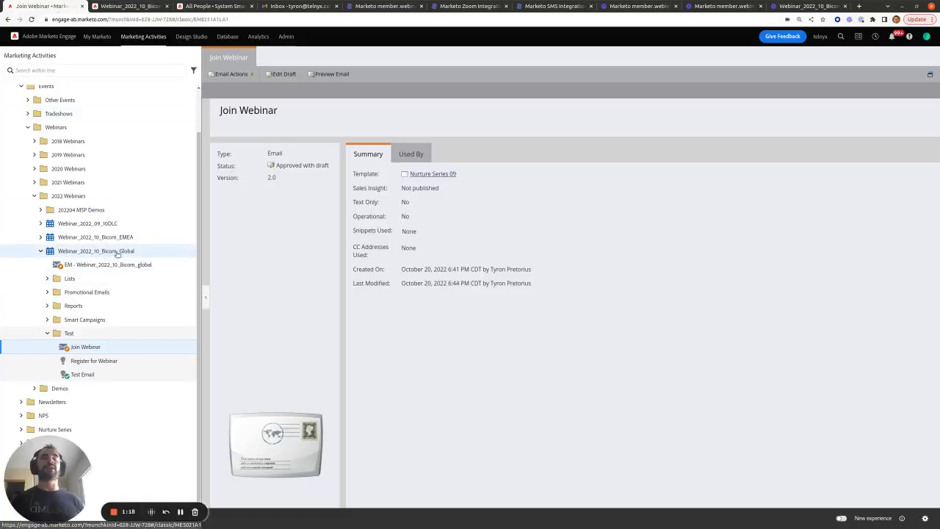
pyautogui.click(197, 5)
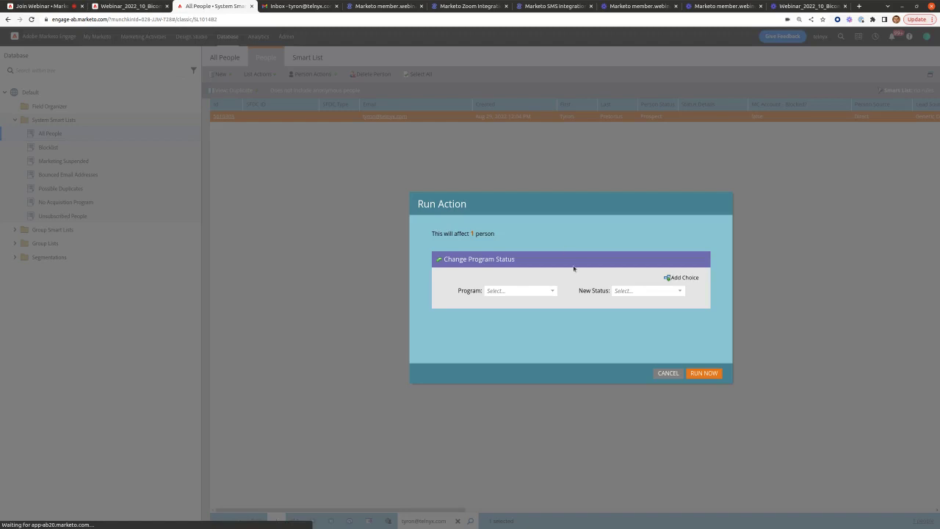
pyautogui.click(525, 289)
pyautogui.write('bicom')
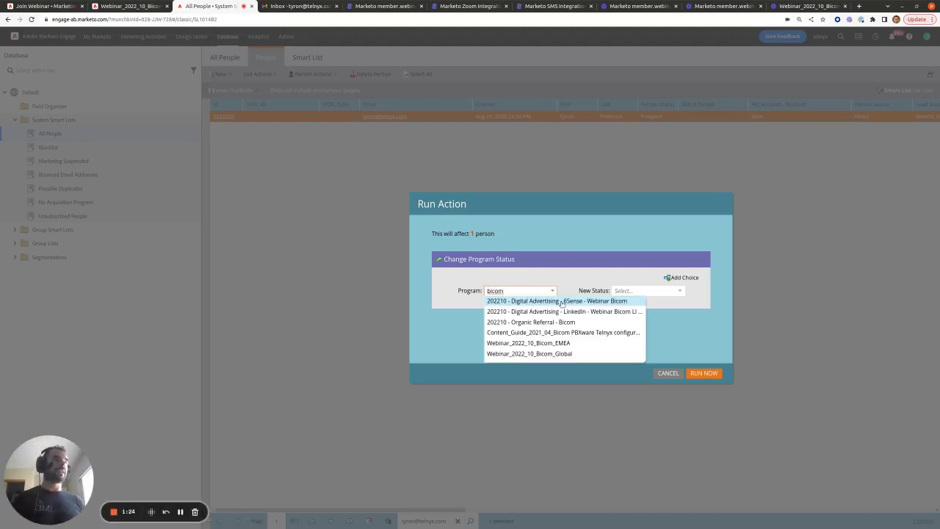
pyautogui.click(564, 353)
pyautogui.click(685, 291)
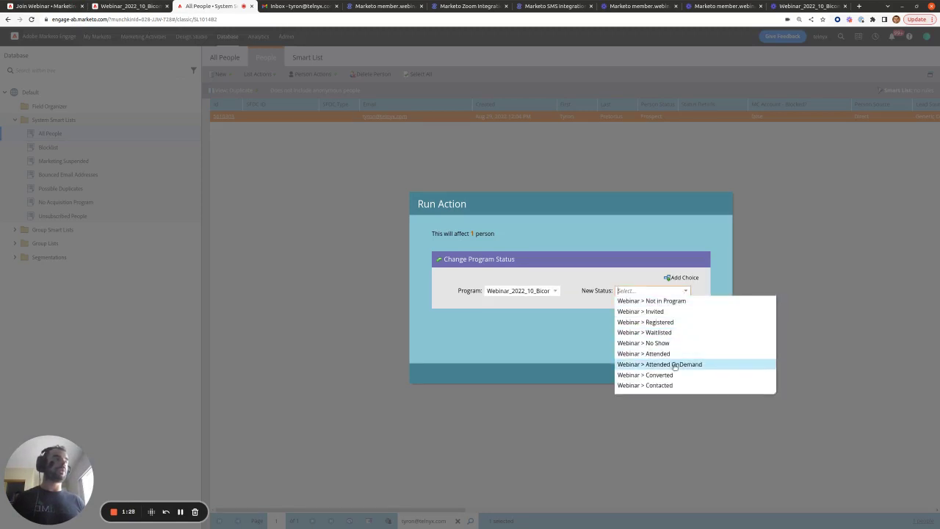
pyautogui.click(679, 323)
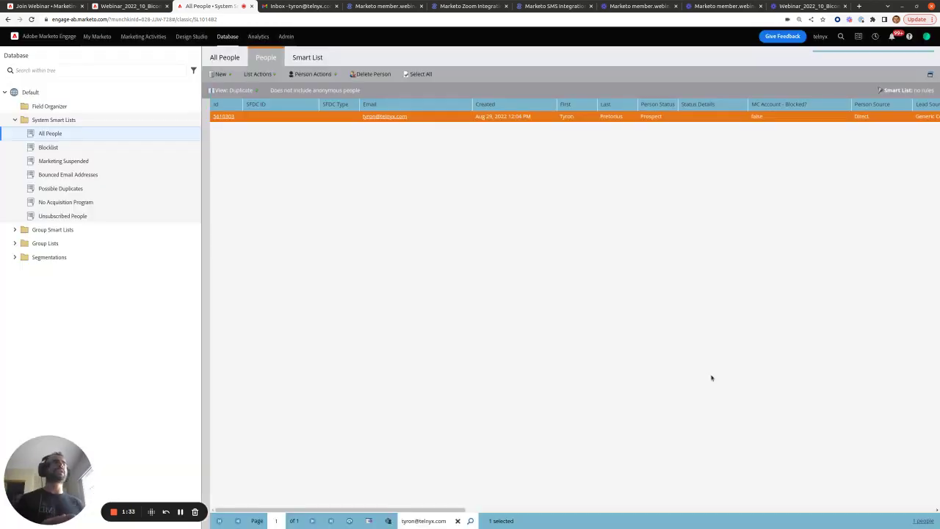
pyautogui.click(712, 374)
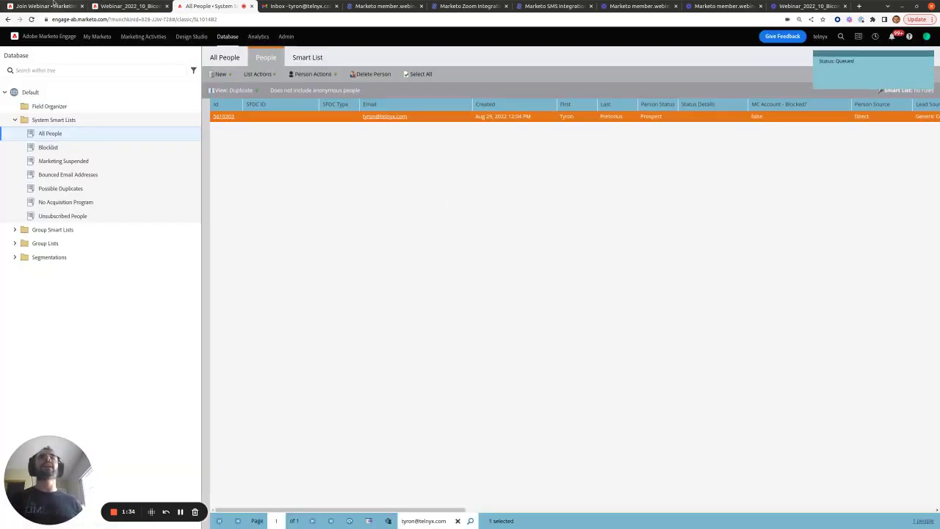
# Open the Register for Webinar campaign and review its Smart List and Flow program and status values
pyautogui.click(48, 6)
pyautogui.click(125, 360)
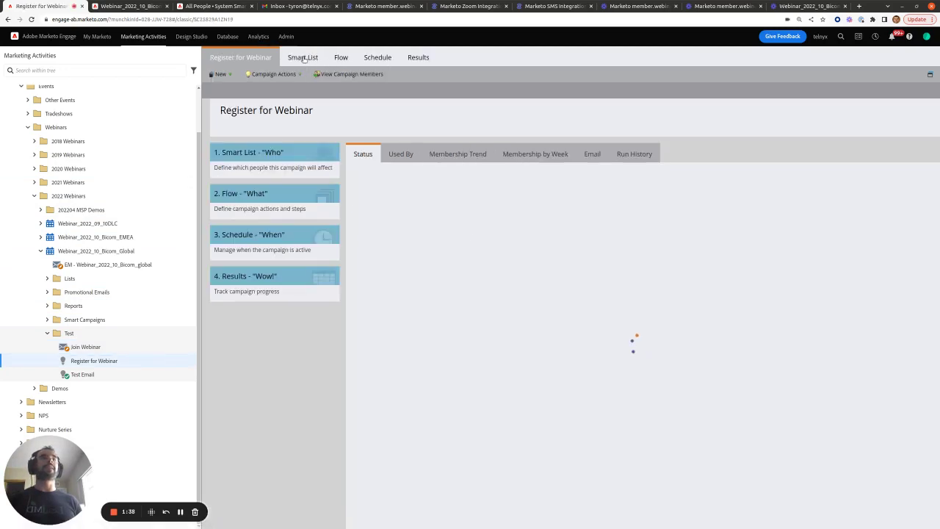
pyautogui.click(302, 58)
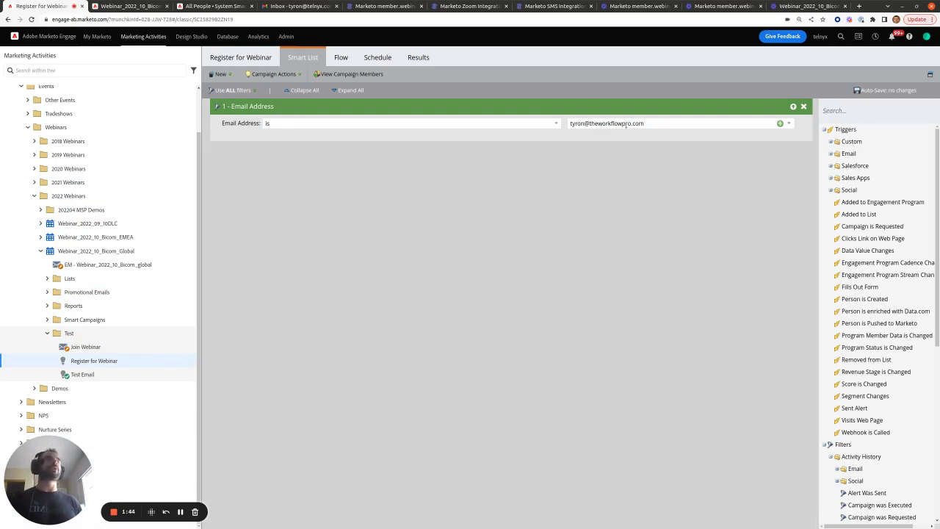
pyautogui.click(342, 59)
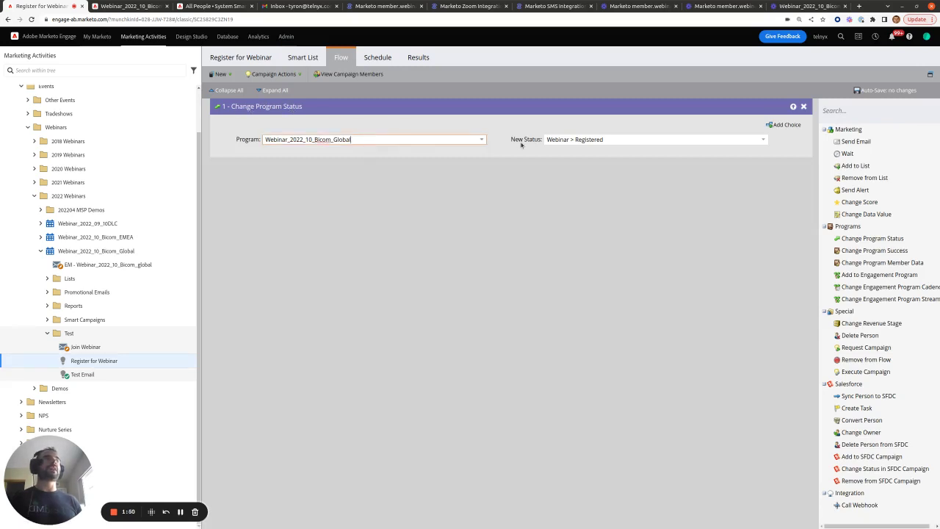
pyautogui.click(565, 139)
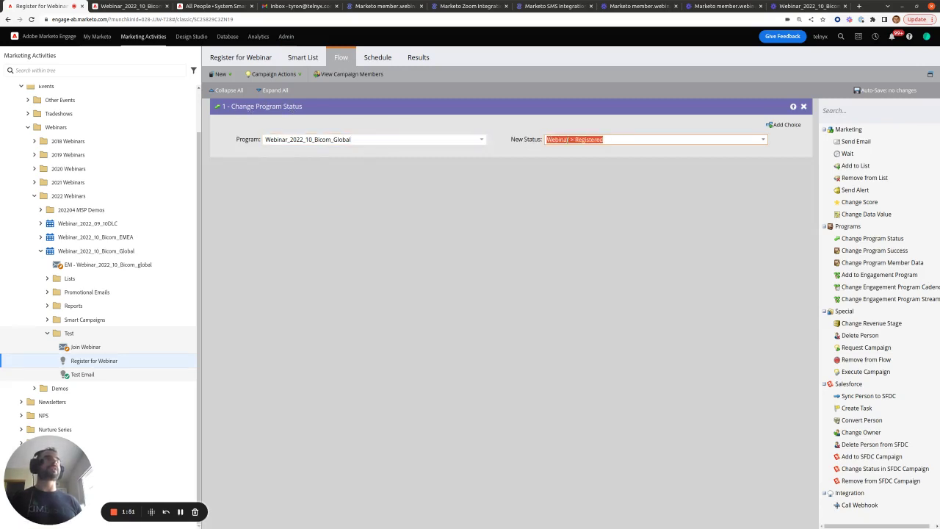
pyautogui.click(385, 139)
# Check the campaign's Schedule, close the Run Once prompt, and open Webinar_2022_10_Bicom_Global
pyautogui.click(373, 58)
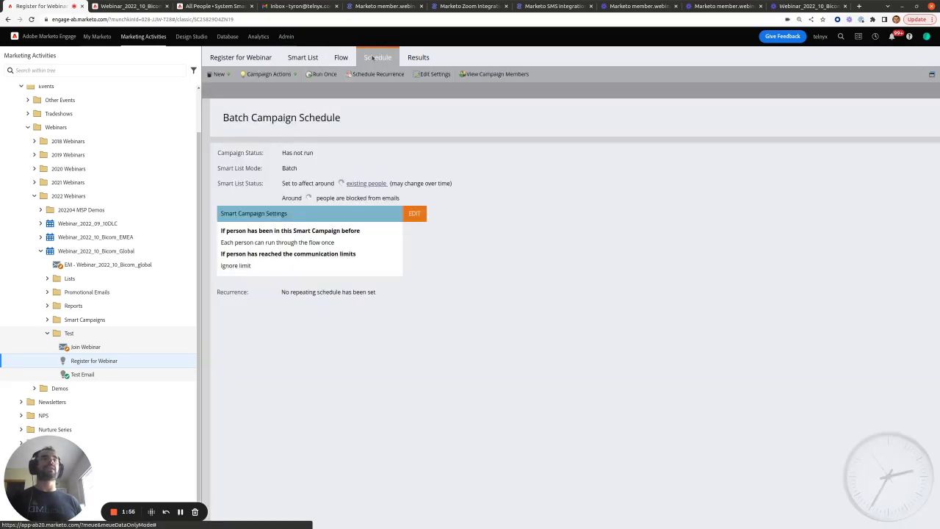
pyautogui.click(324, 75)
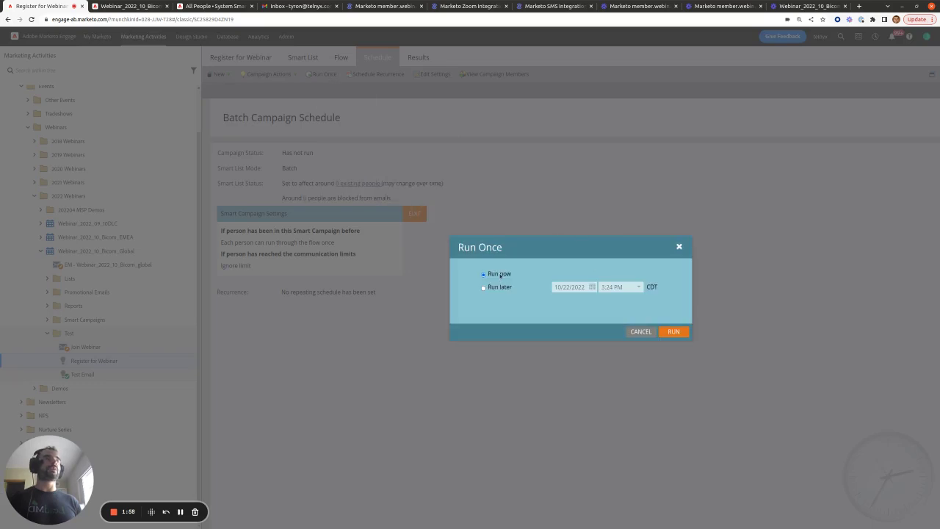
pyautogui.click(672, 332)
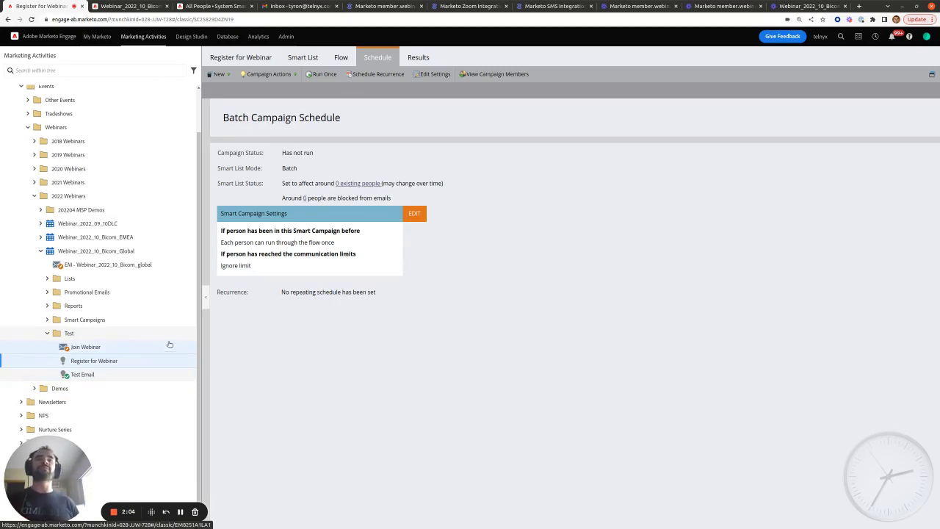
pyautogui.click(113, 251)
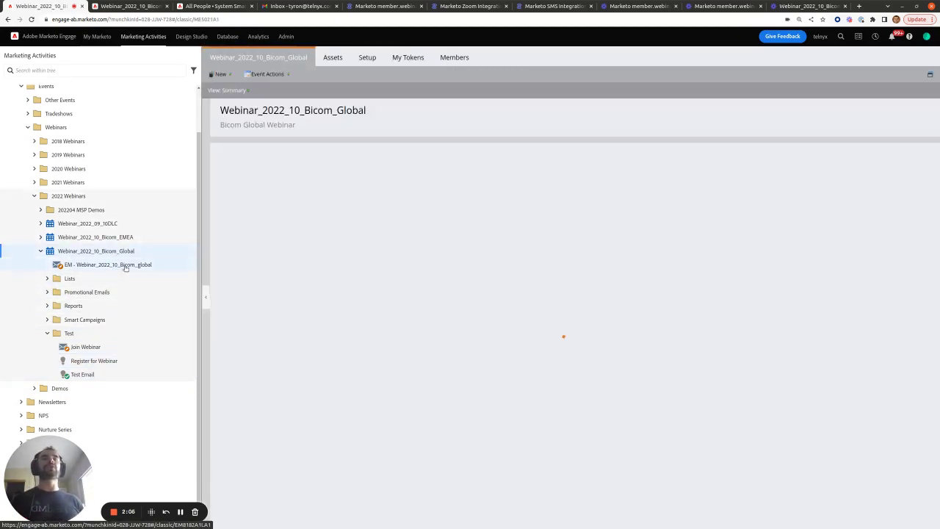
# Find the test person's e-mail among the program members and select their Registered row showing the Zoom Webinar URL
pyautogui.click(455, 57)
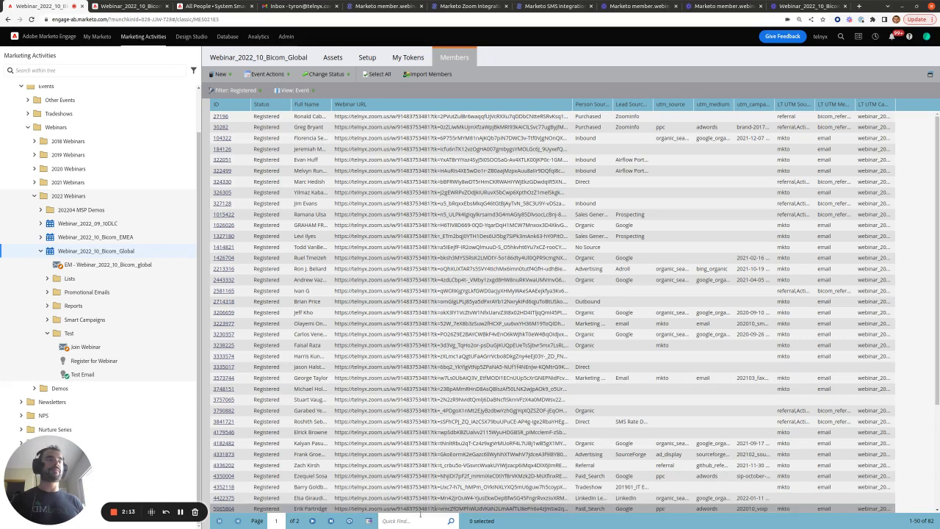
pyautogui.click(418, 520)
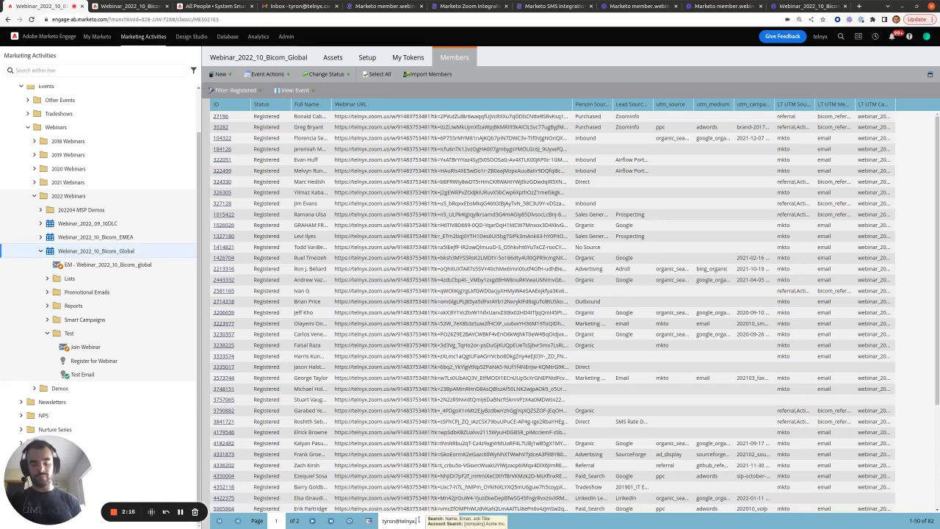
pyautogui.press('Return')
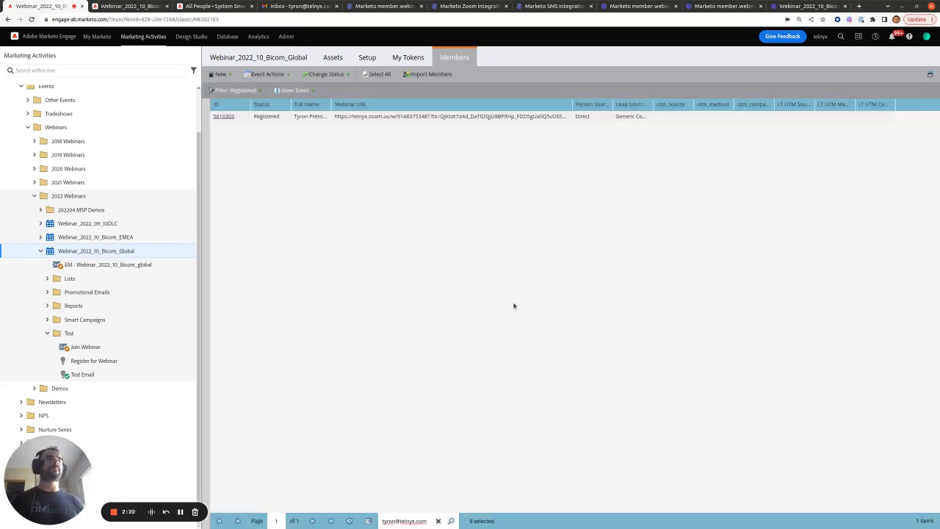
pyautogui.click(359, 117)
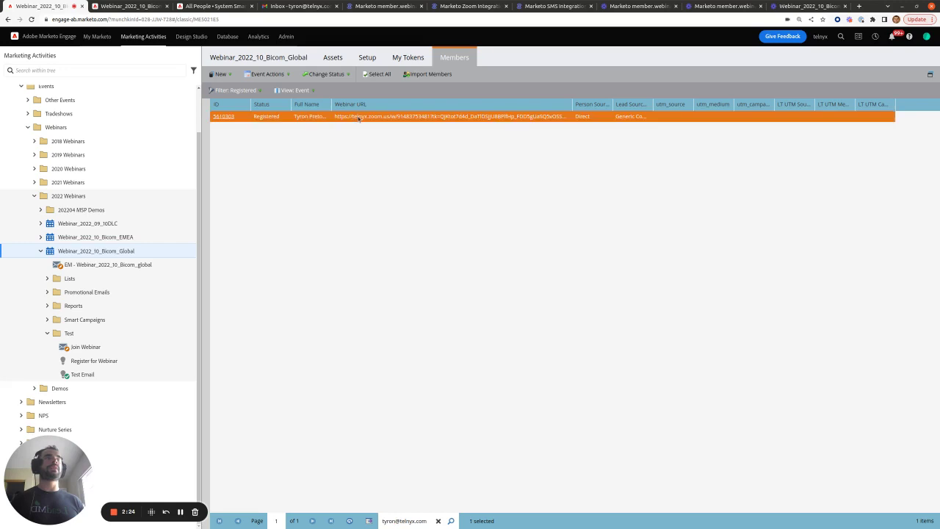
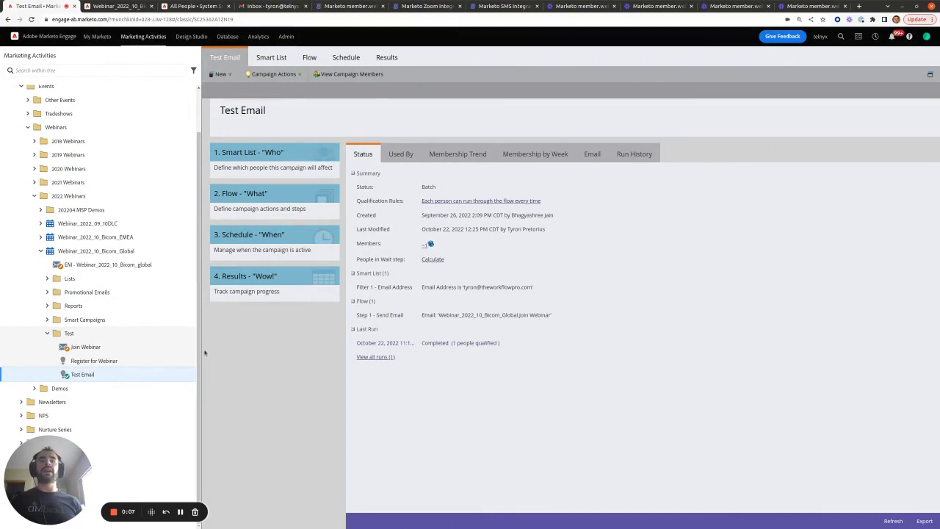
pyautogui.click(83, 379)
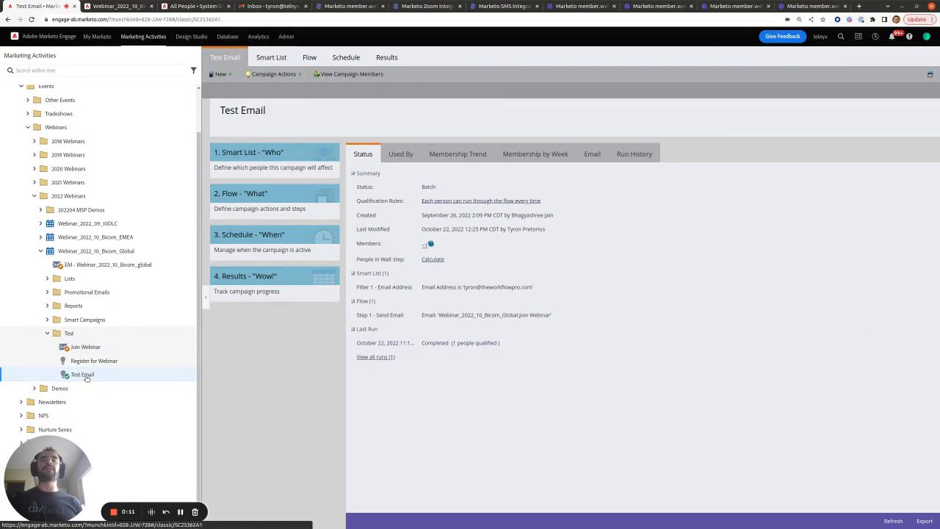
pyautogui.click(83, 350)
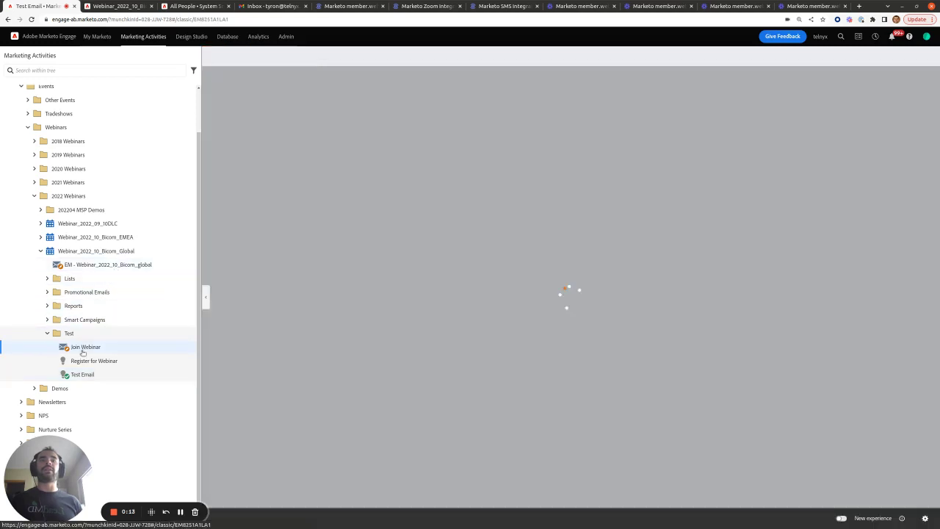
pyautogui.rightClick(84, 348)
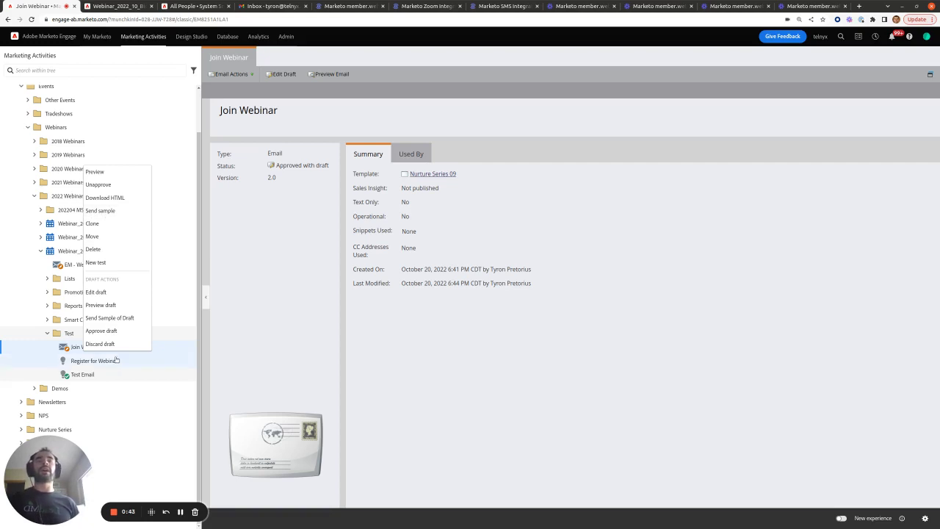
pyautogui.click(100, 375)
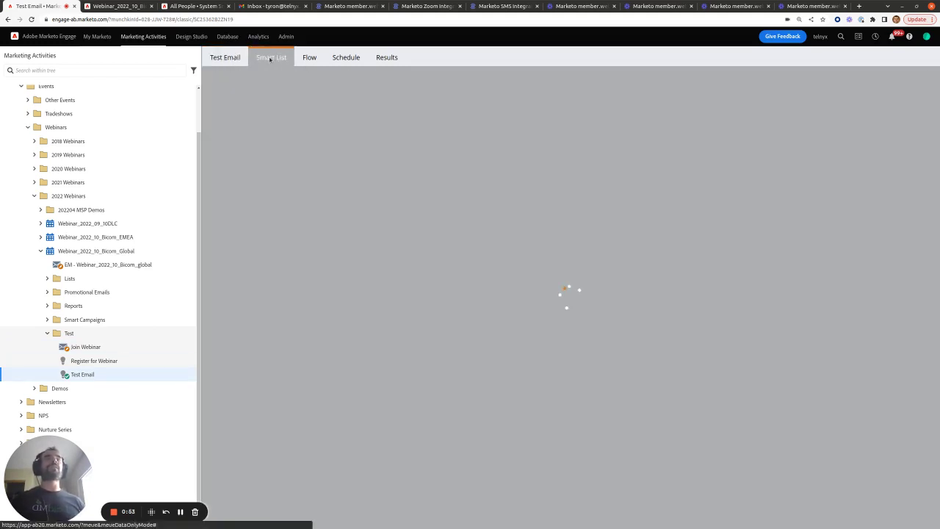
# Change the Smart List filter's email domain to telnyx.com and save the filter
pyautogui.click(272, 62)
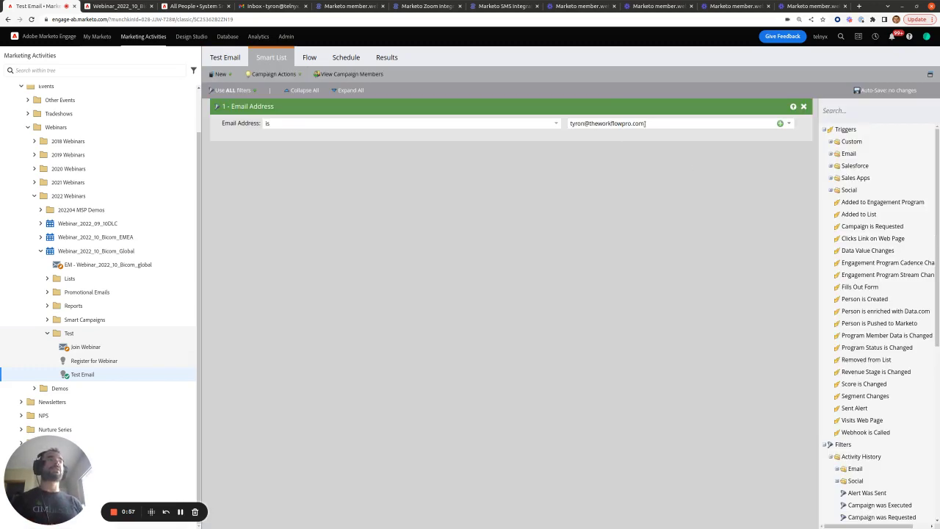
pyautogui.moveTo(645, 123); pyautogui.dragTo(588, 123)
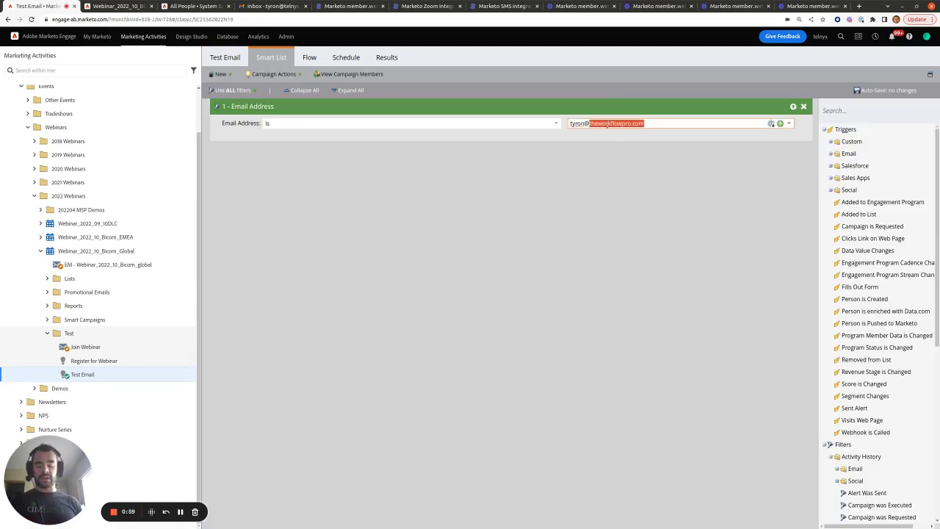
pyautogui.write('telnyx.com')
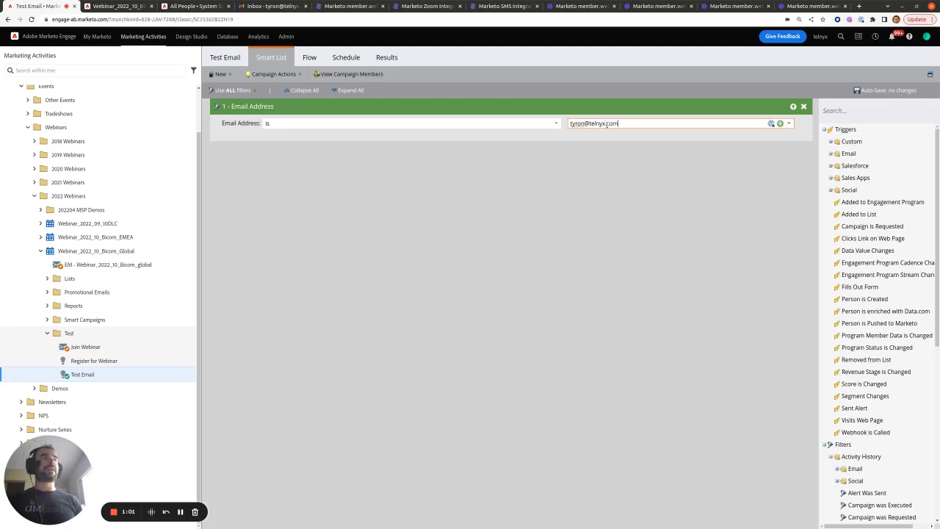
pyautogui.click(641, 243)
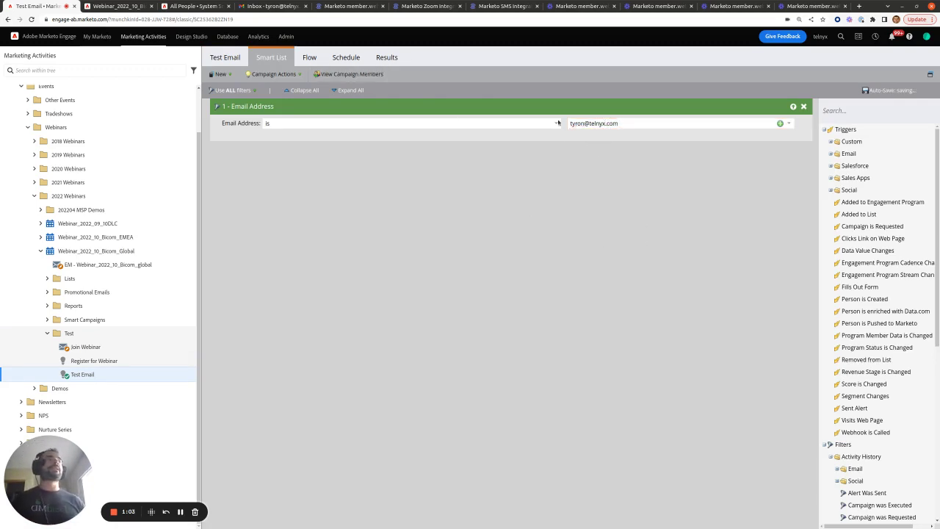
# Check the Join Webinar button link in the email used by the Send Email flow step
pyautogui.click(316, 60)
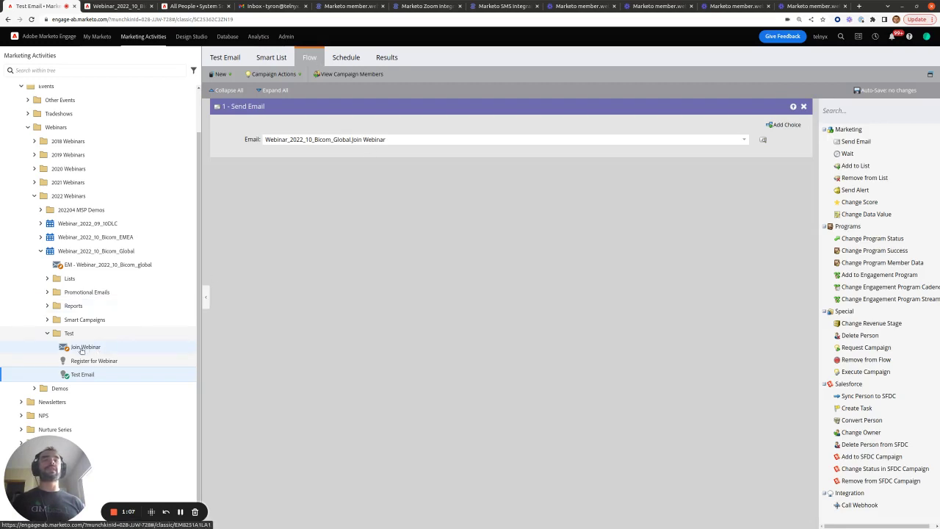
pyautogui.click(122, 5)
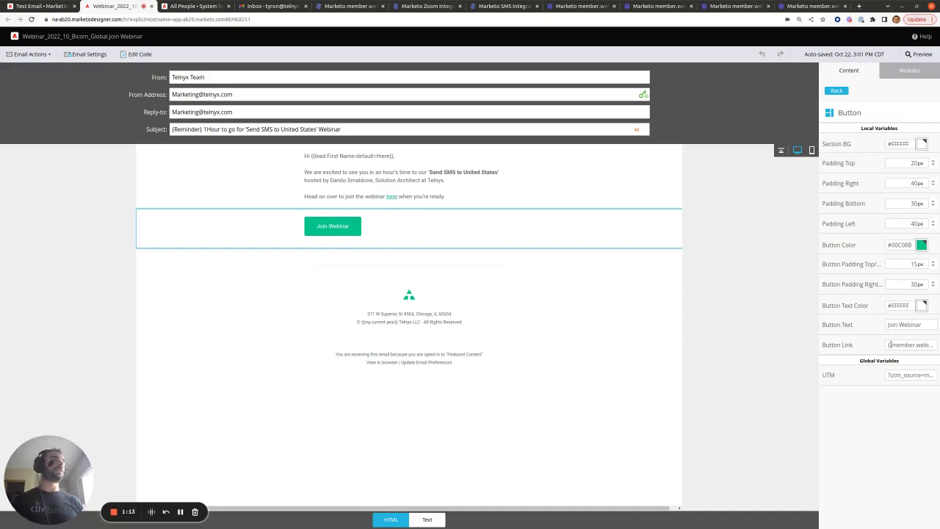
pyautogui.tripleClick(933, 346)
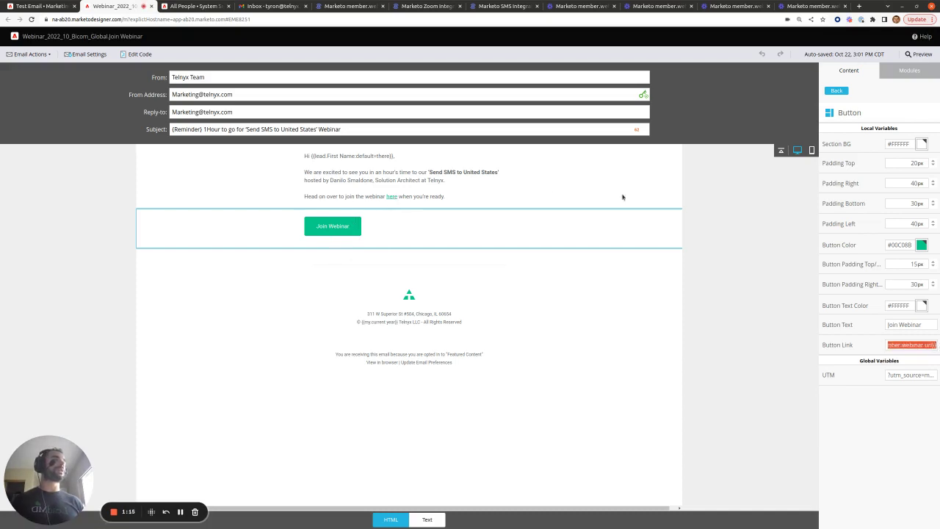
pyautogui.hotkey('ctrl', 'shift', 'Tab')
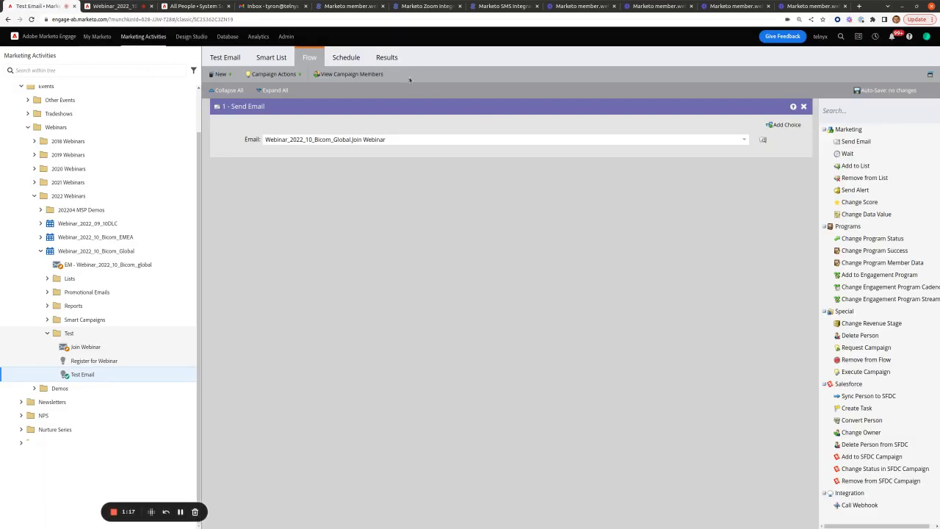
# Run the Test Email campaign once with Run now and confirm the run
pyautogui.click(348, 59)
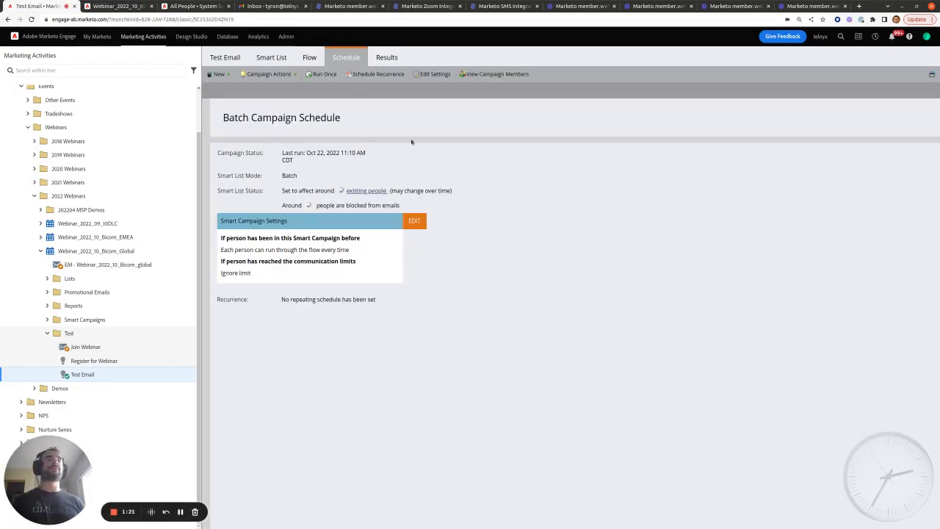
pyautogui.click(326, 75)
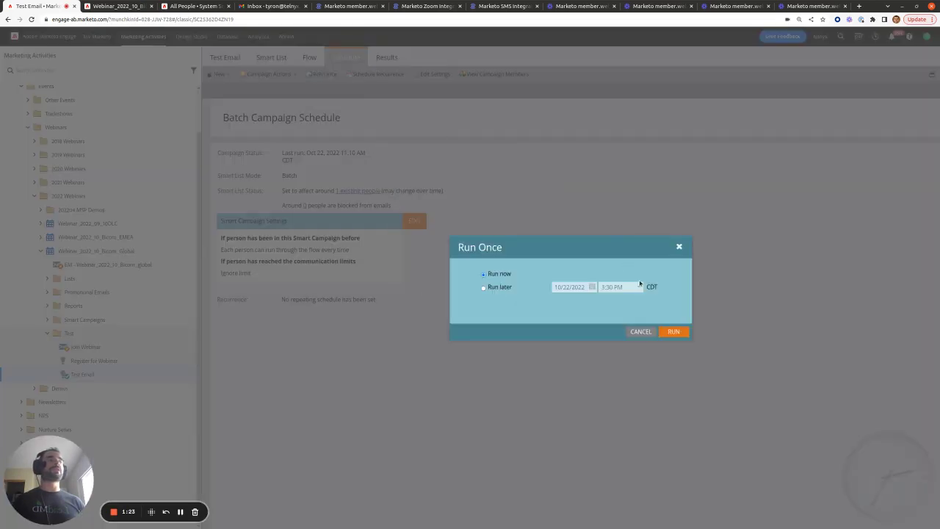
pyautogui.click(669, 330)
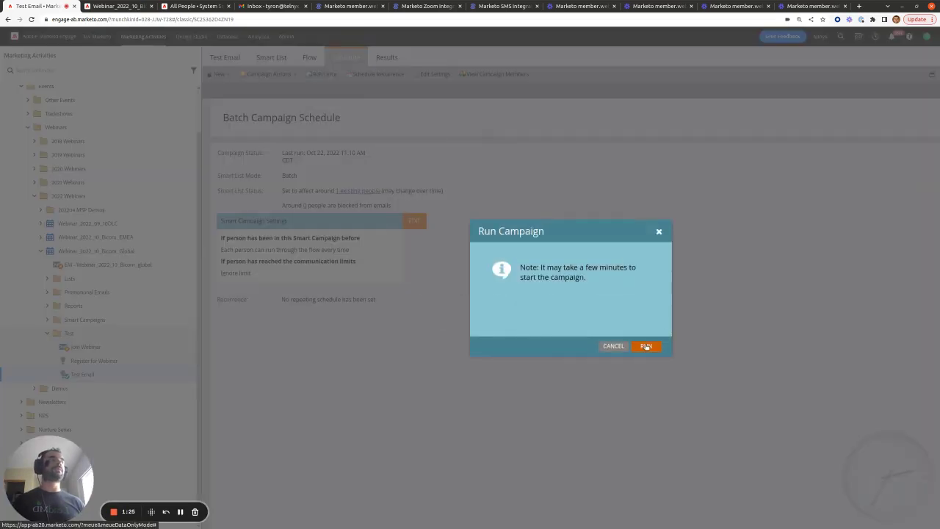
pyautogui.click(645, 344)
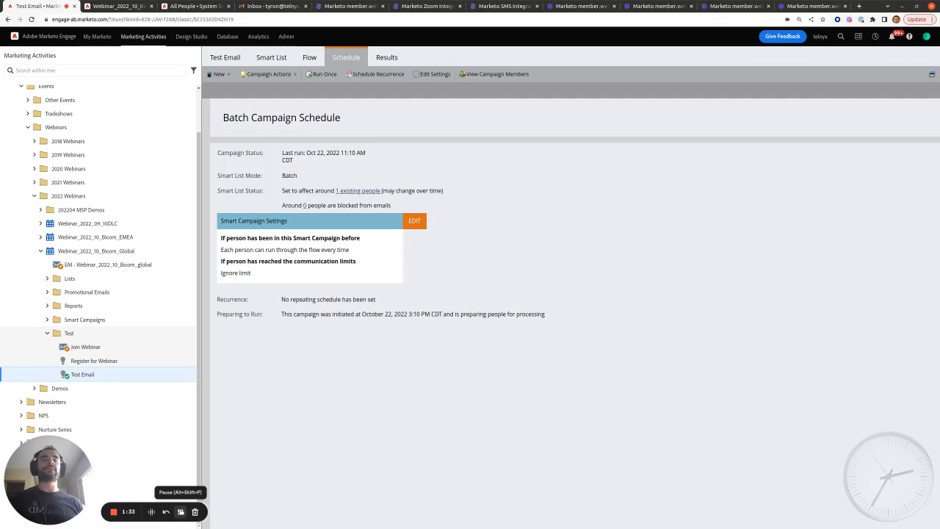
pyautogui.click(271, 6)
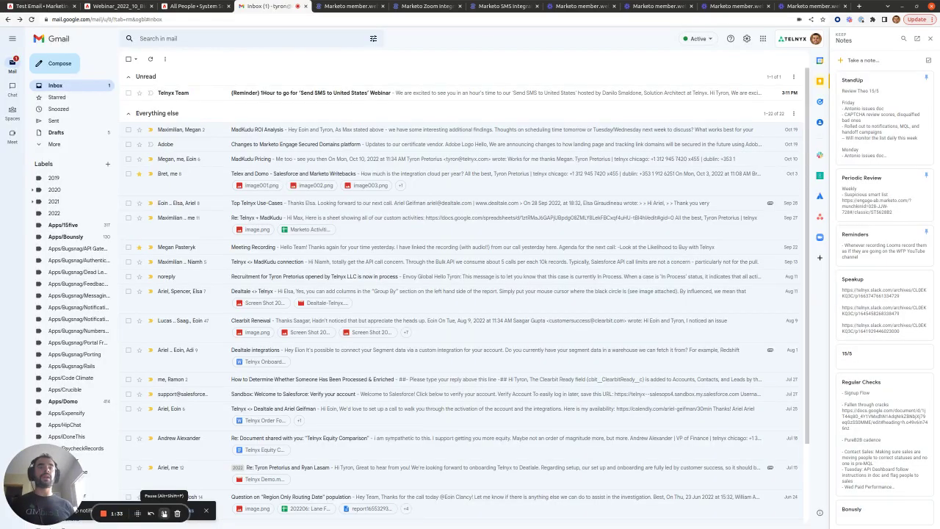
# Open the (Reminder) 1Hour to go email and launch Zoom from its 'here' link
pyautogui.click(377, 93)
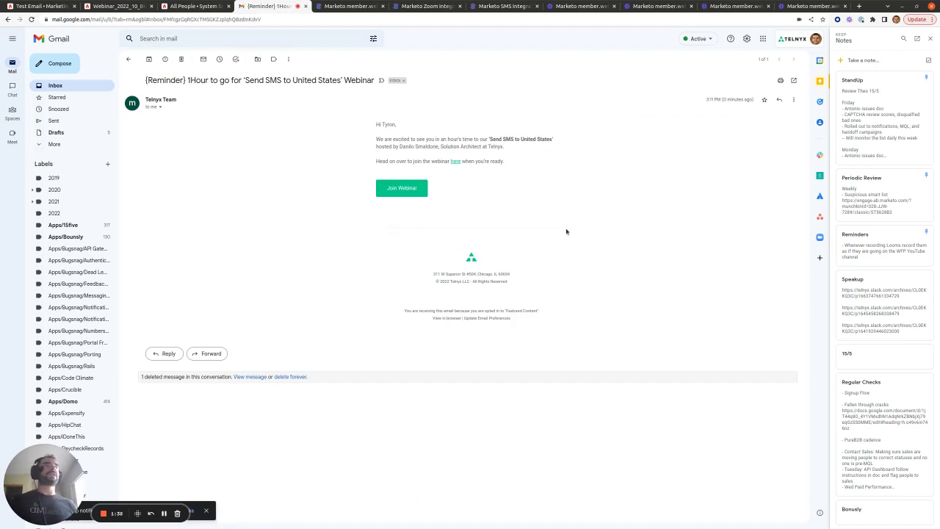
pyautogui.click(457, 163)
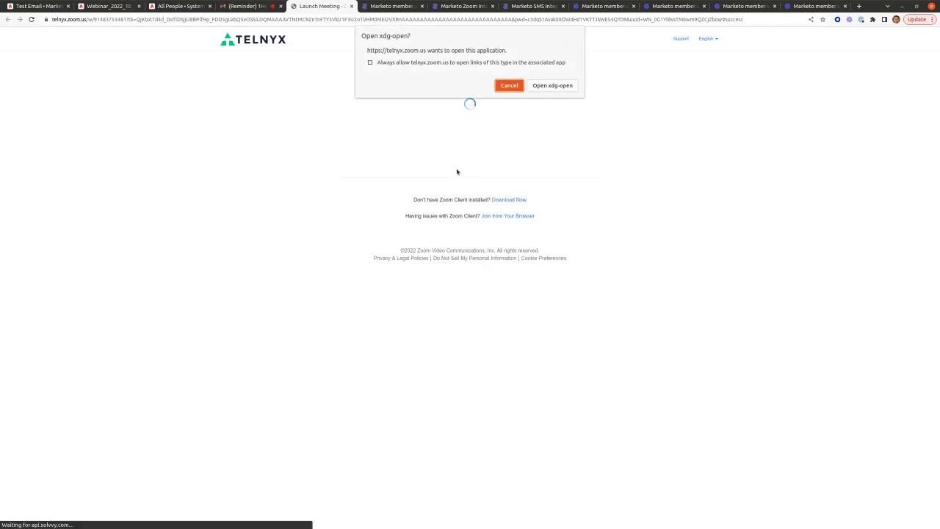
pyautogui.click(562, 86)
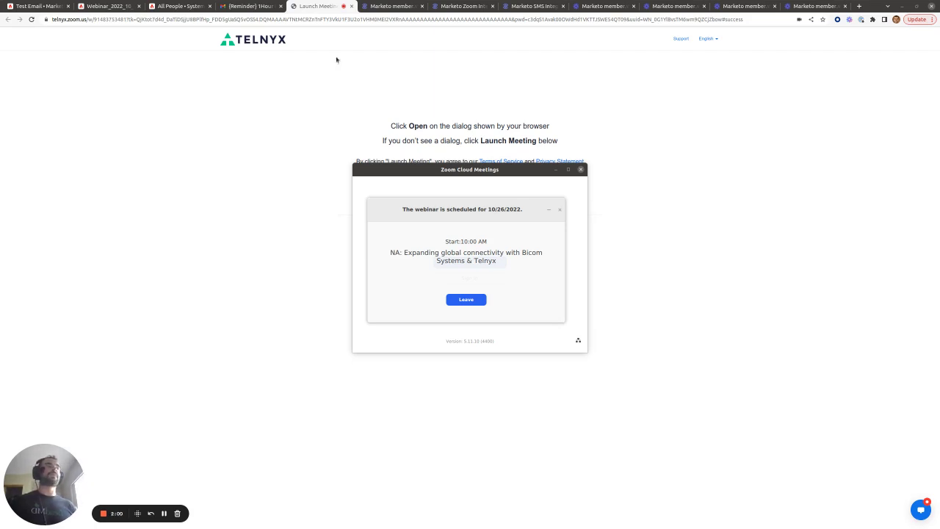
# Leave the Zoom webinar waiting screen and close the Zoom window
pyautogui.click(260, 6)
pyautogui.click(559, 210)
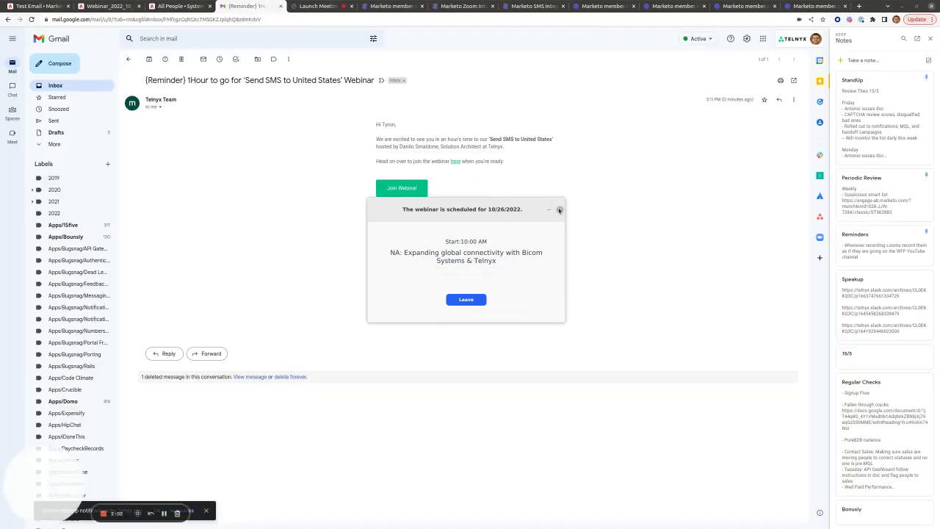
pyautogui.click(483, 259)
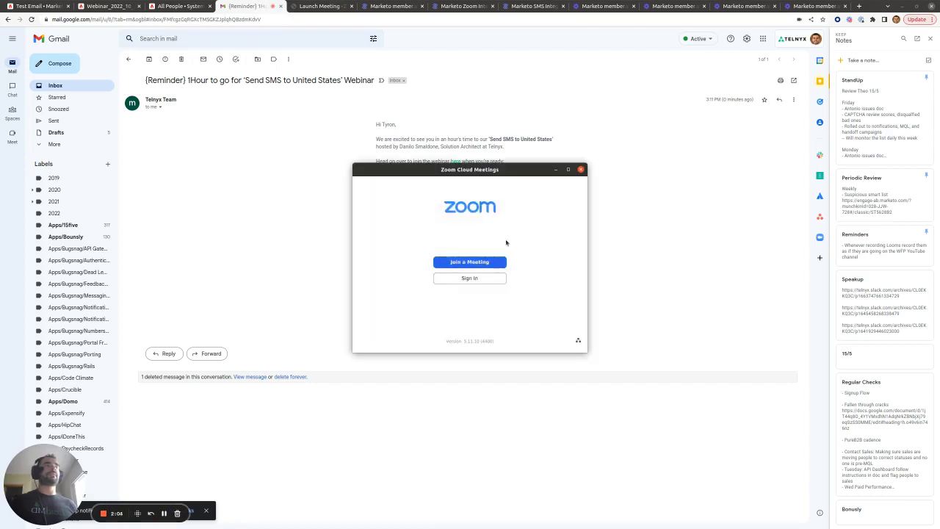
pyautogui.click(580, 170)
# Test the email's Join Webinar button in Zoom, leave again, and return to Marketo
pyautogui.click(394, 193)
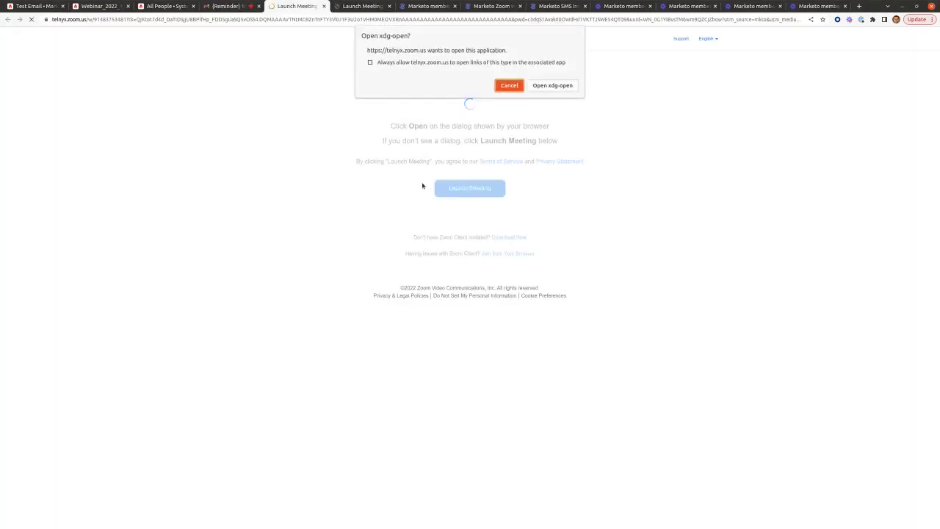
pyautogui.click(541, 90)
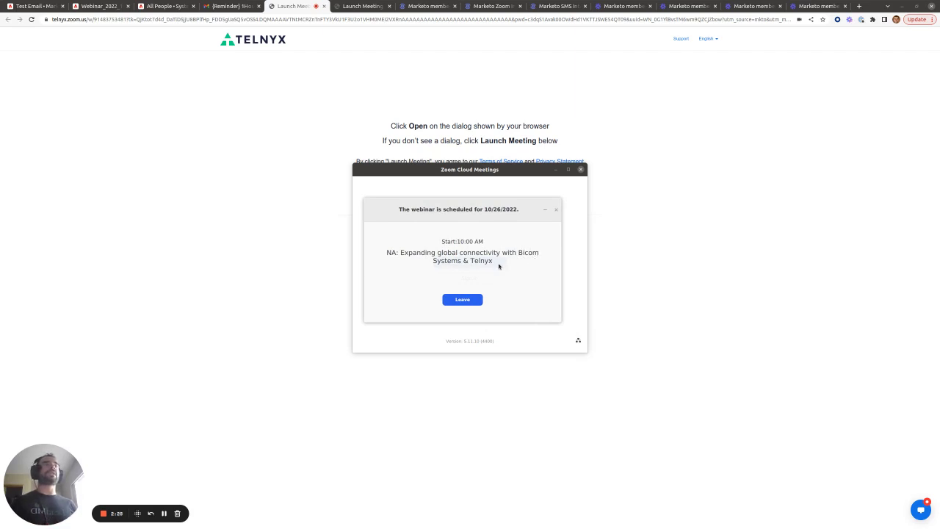
pyautogui.click(556, 209)
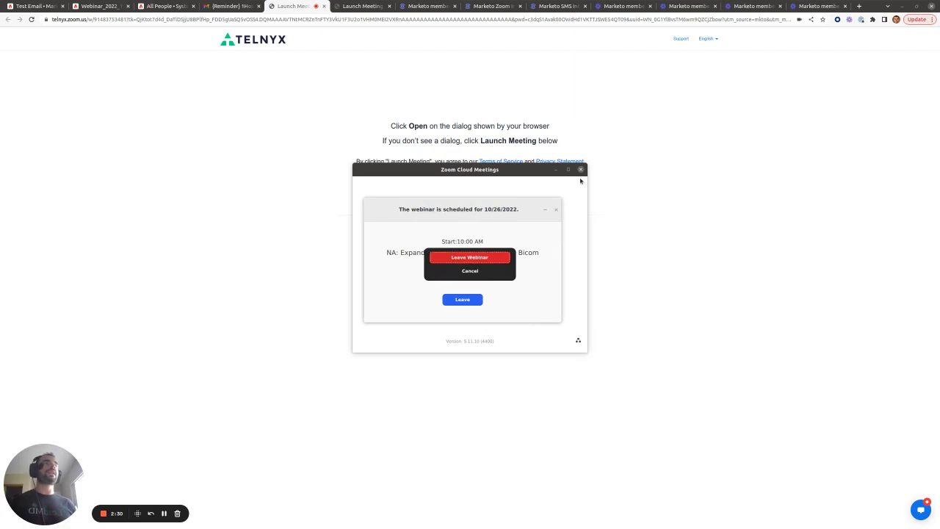
pyautogui.click(468, 259)
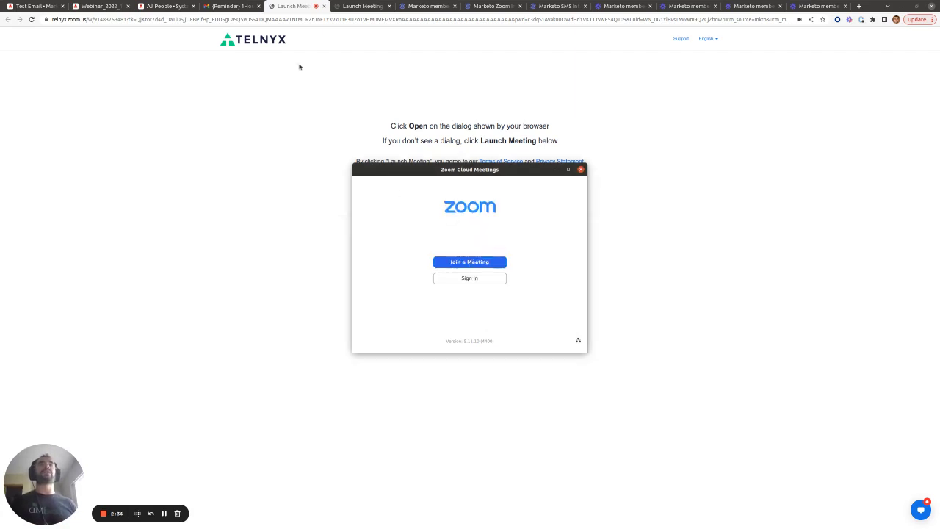
pyautogui.click(24, 4)
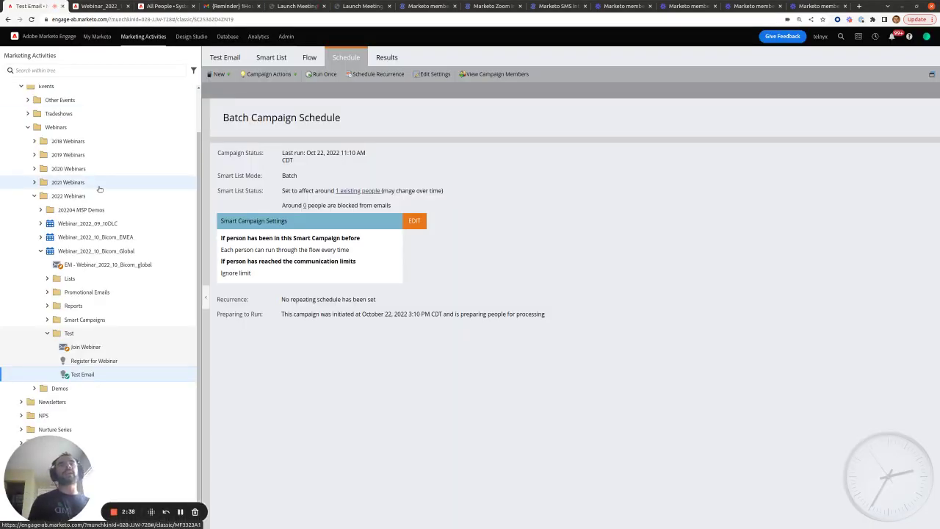
# Scroll the member.webinar url article and highlight its N.B. note on subscribing for test emails
pyautogui.click(427, 6)
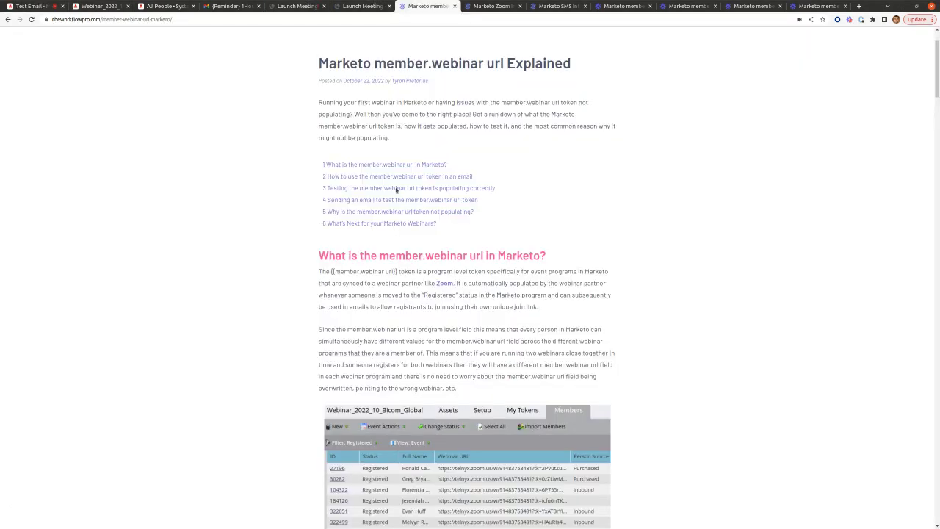
pyautogui.scroll(-10, 396, 189)
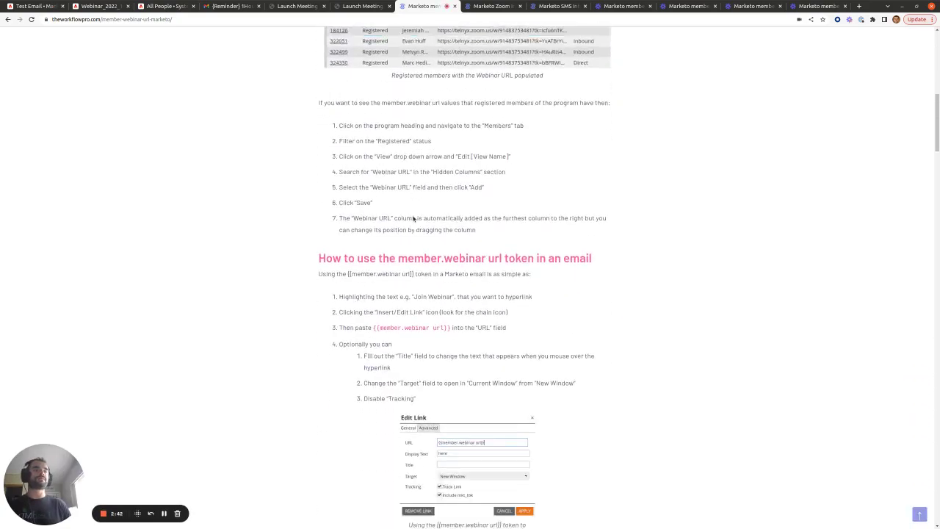
pyautogui.scroll(-13, 414, 219)
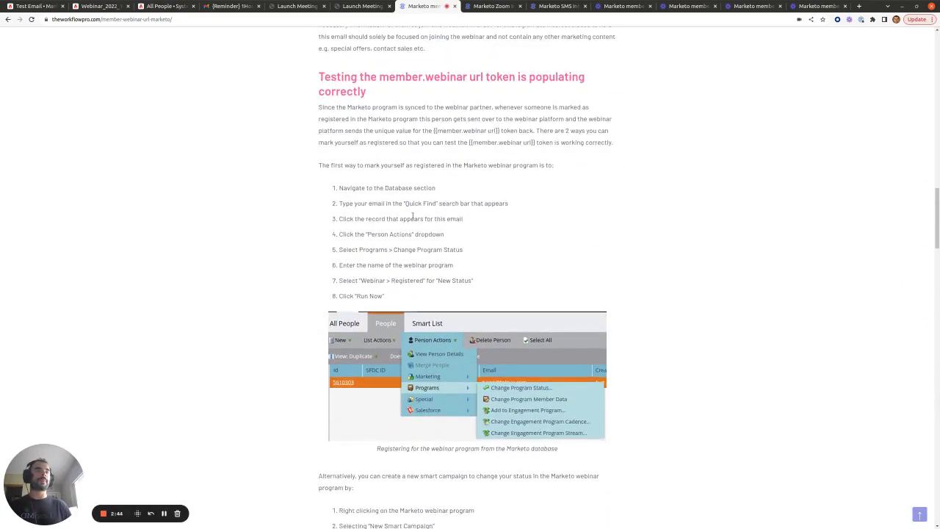
pyautogui.scroll(-13, 414, 217)
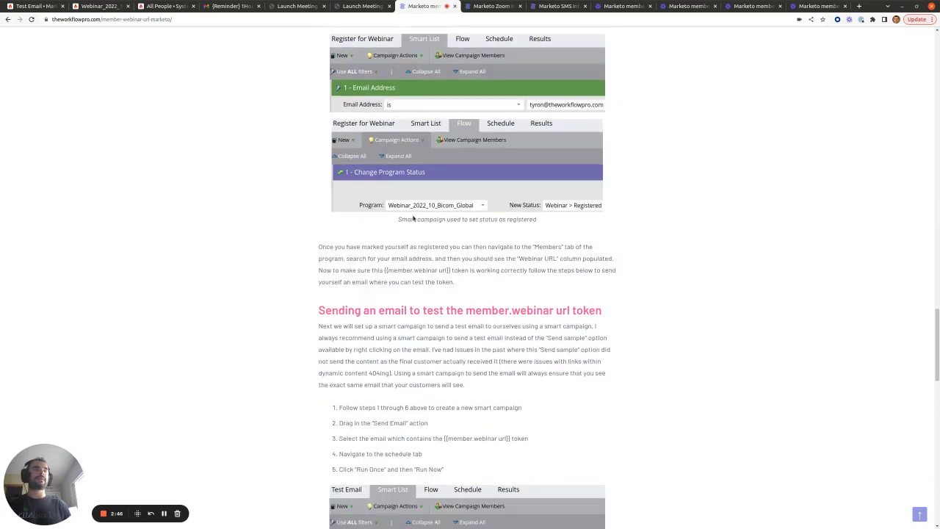
pyautogui.scroll(-8, 413, 218)
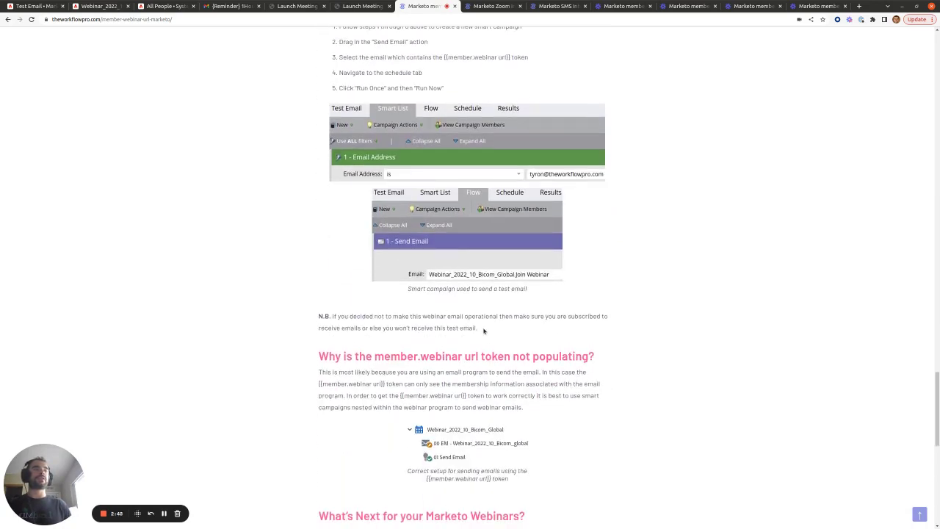
pyautogui.moveTo(483, 331); pyautogui.dragTo(322, 317)
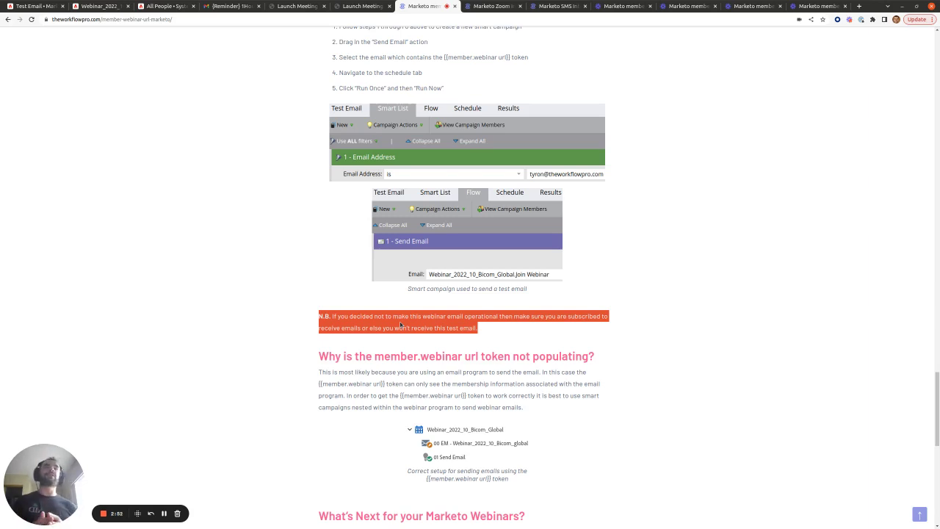
pyautogui.click(45, 5)
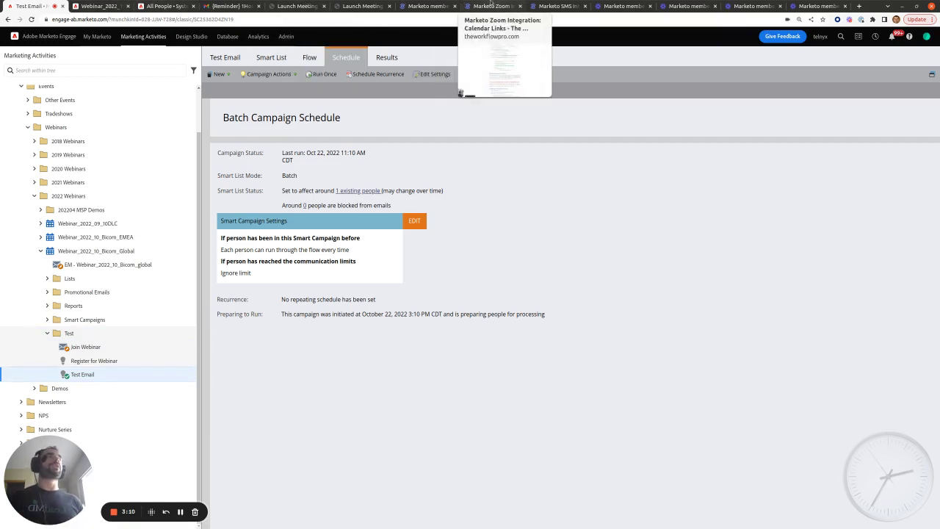
# Highlight 'member.webinar url' in the token-not-populating section heading, then glance at Marketo
pyautogui.click(430, 5)
pyautogui.scroll(-5, 510, 279)
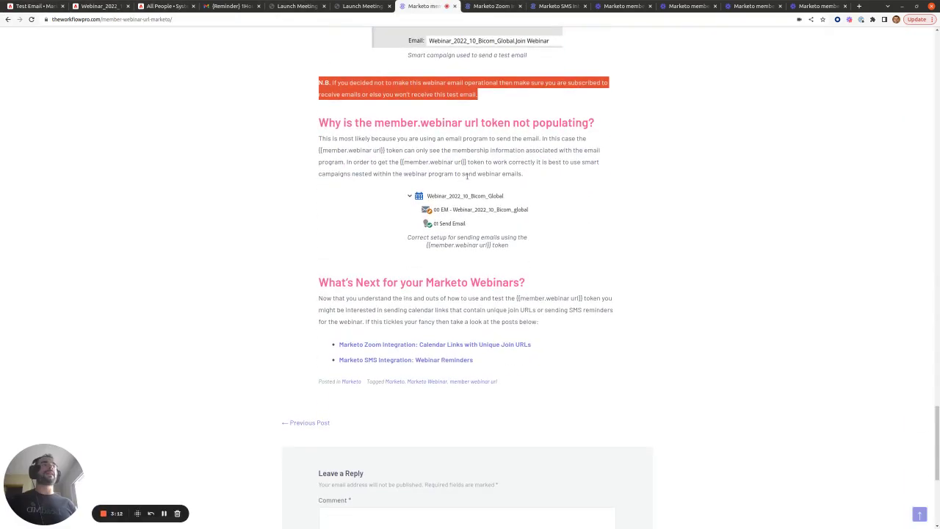
pyautogui.click(493, 159)
pyautogui.moveTo(375, 124); pyautogui.dragTo(484, 124)
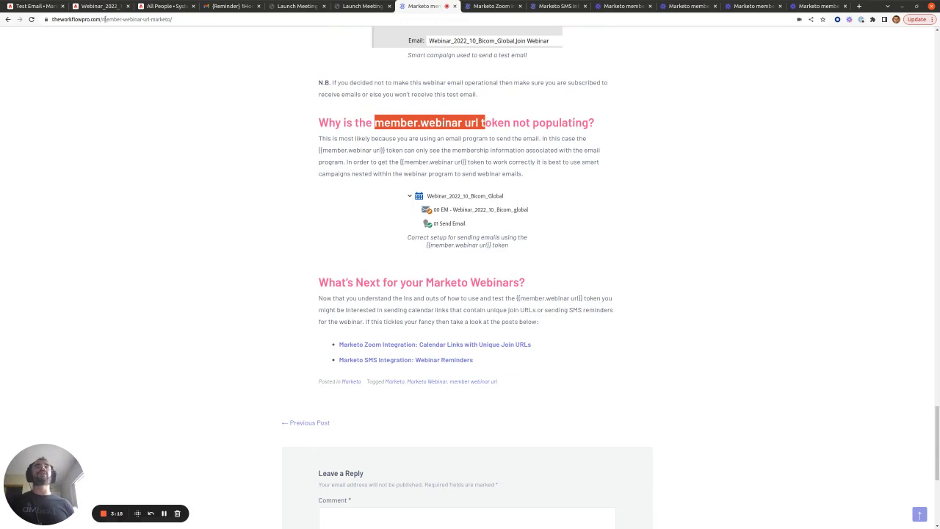
pyautogui.click(35, 6)
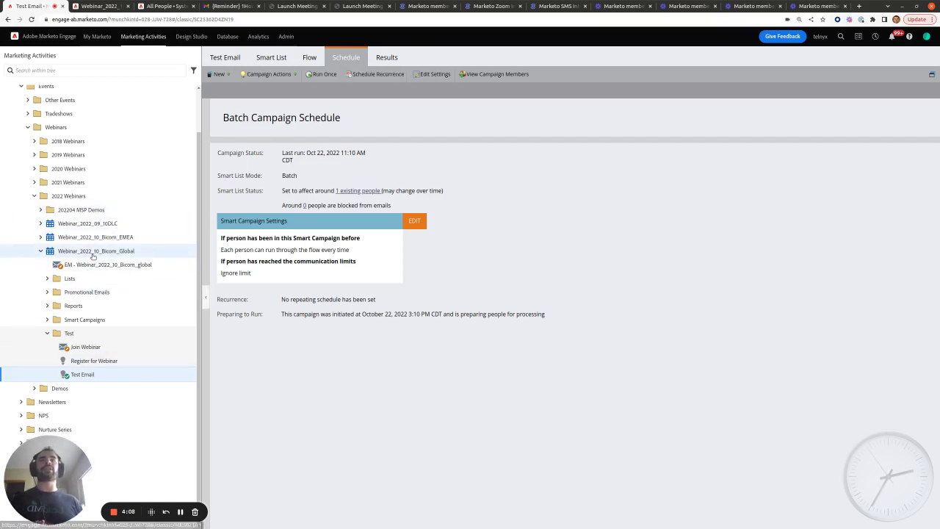
# Scroll through the rest of the article and open the Zoom calendar-links integration post
pyautogui.click(420, 6)
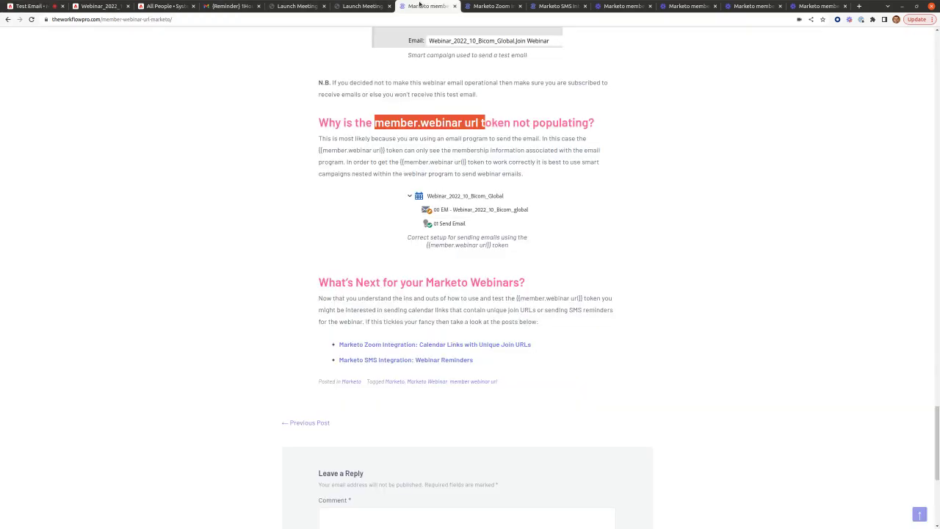
pyautogui.scroll(2, 465, 304)
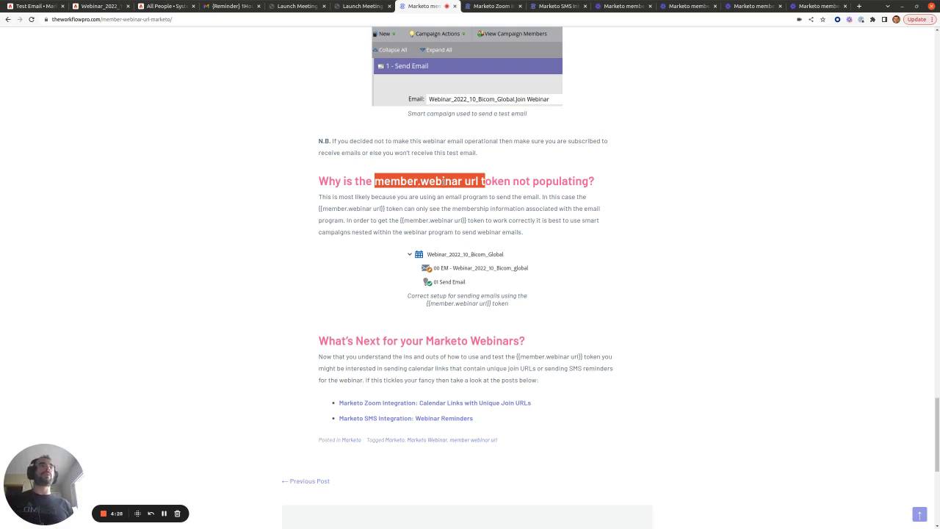
pyautogui.scroll(-2, 444, 181)
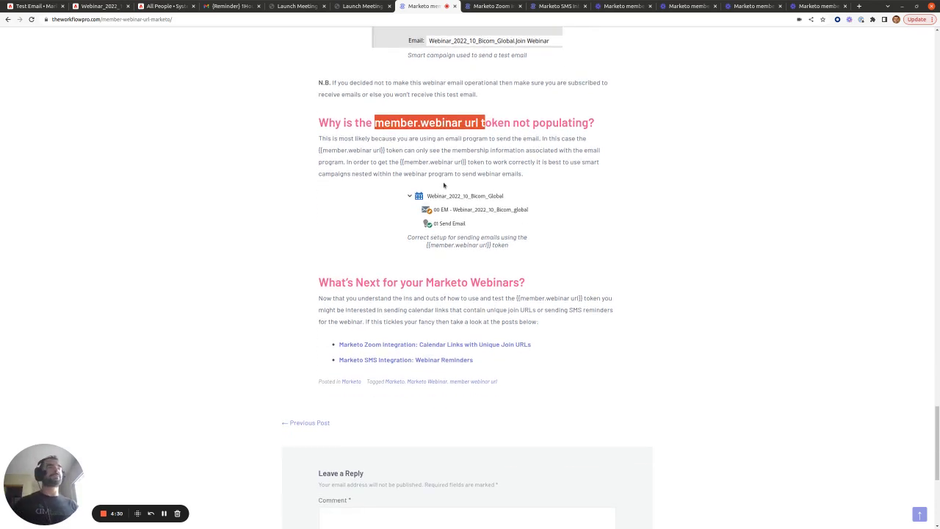
pyautogui.scroll(-1, 444, 185)
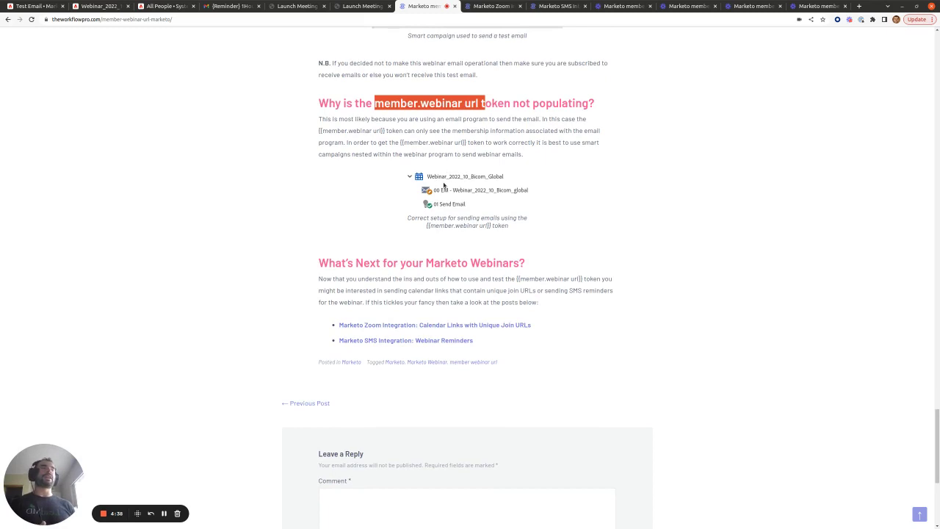
pyautogui.scroll(-3, 444, 185)
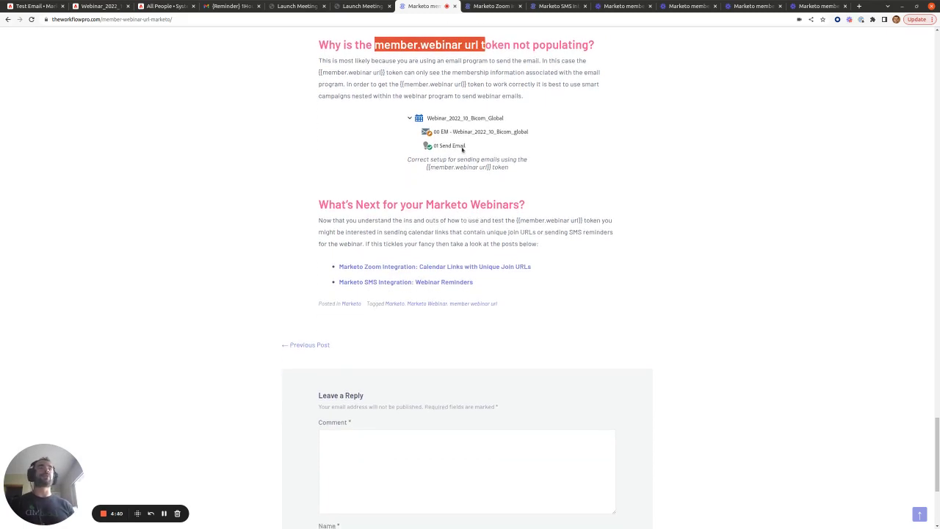
pyautogui.click(494, 6)
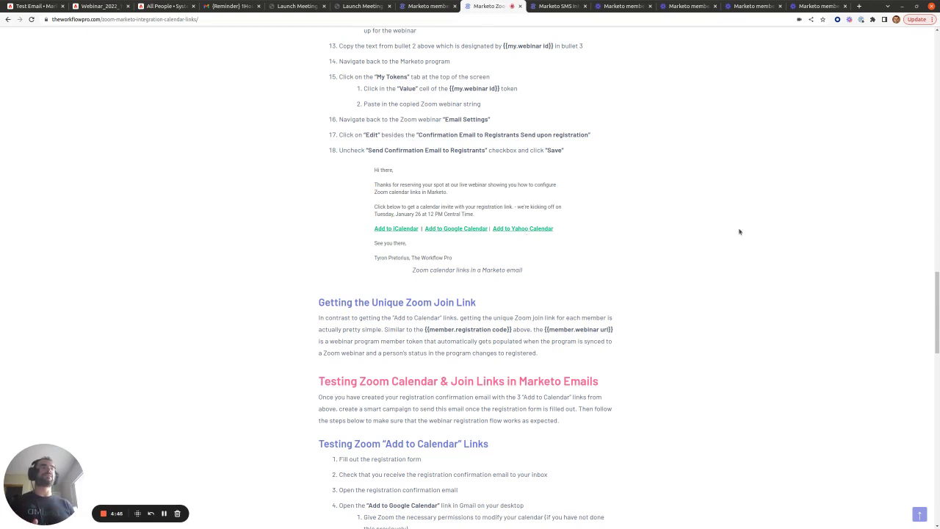
# Highlight the 'Marketo Zoom Integration: Calendar Links' title and its three Add to Calendar formats
pyautogui.moveTo(937, 317); pyautogui.dragTo(936, 74)
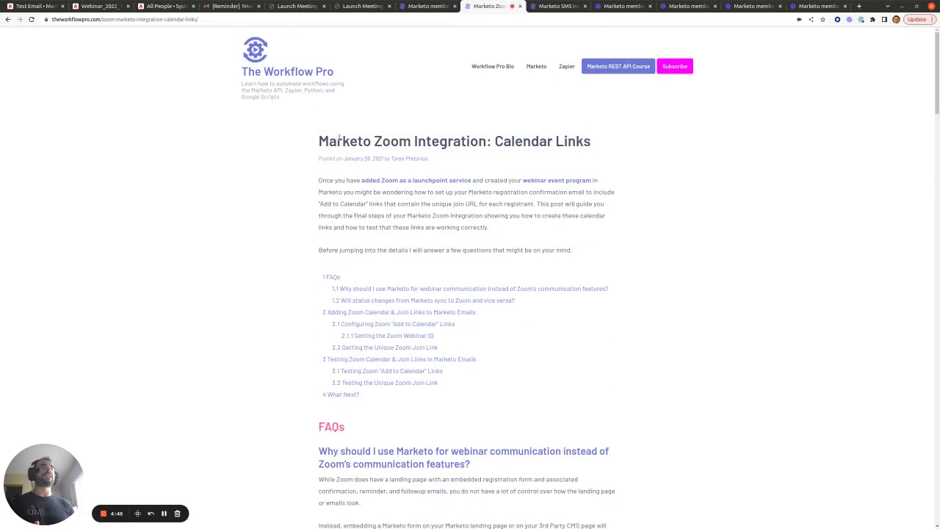
pyautogui.moveTo(318, 141); pyautogui.dragTo(609, 142)
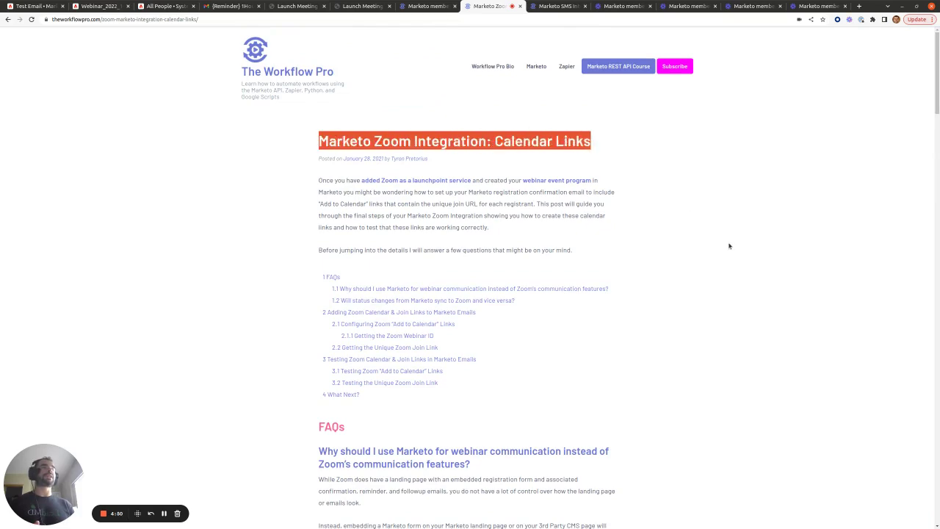
pyautogui.scroll(-10, 728, 246)
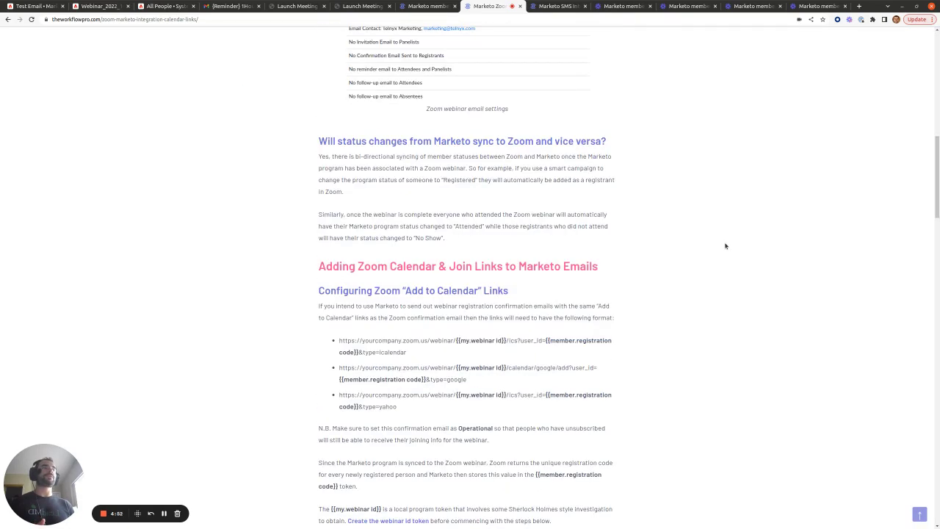
pyautogui.scroll(-3, 725, 246)
pyautogui.moveTo(337, 225); pyautogui.dragTo(450, 291)
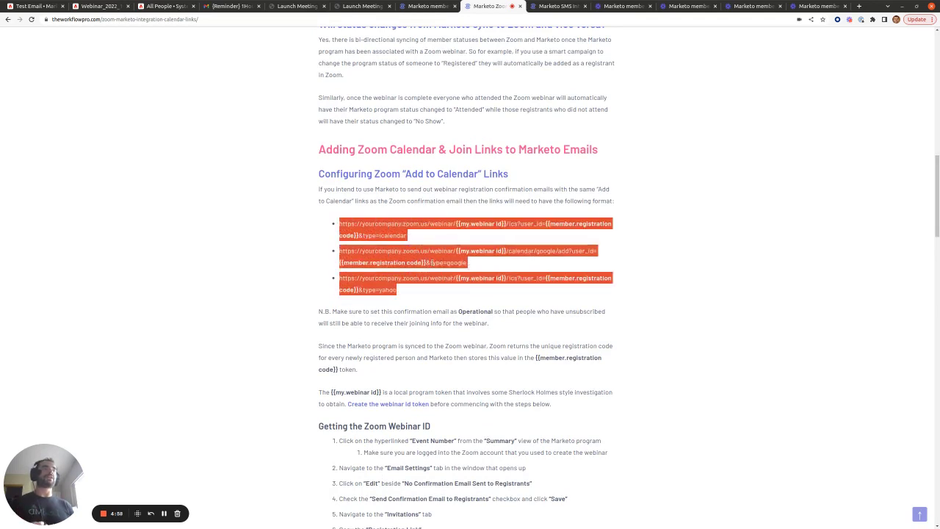
pyautogui.click(432, 262)
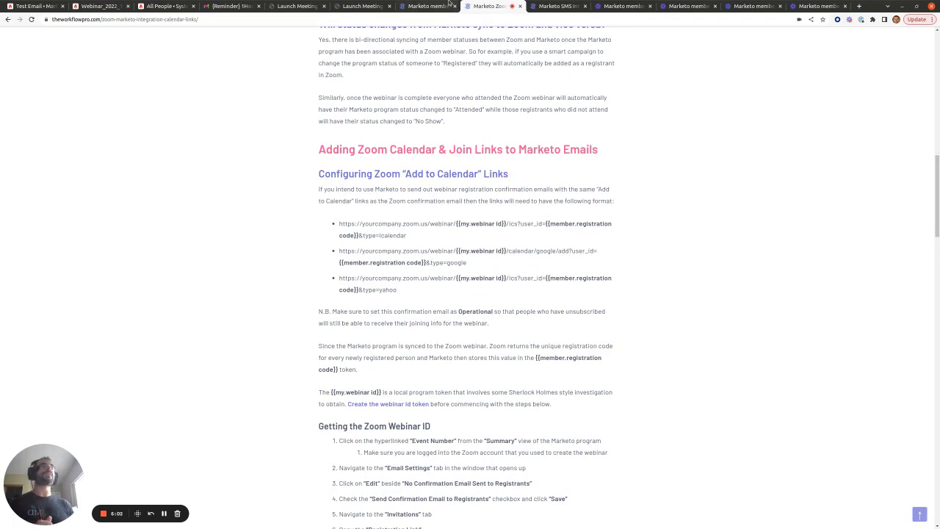
pyautogui.click(423, 5)
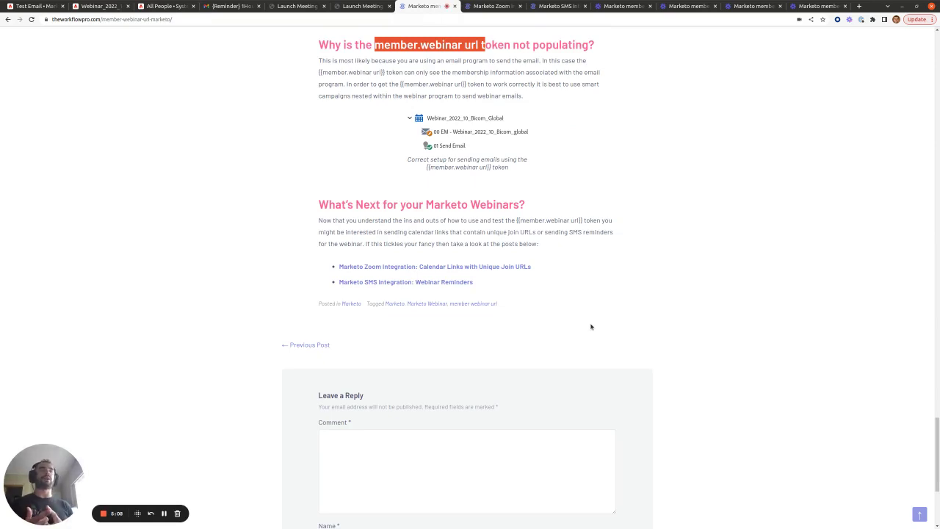
pyautogui.click(557, 6)
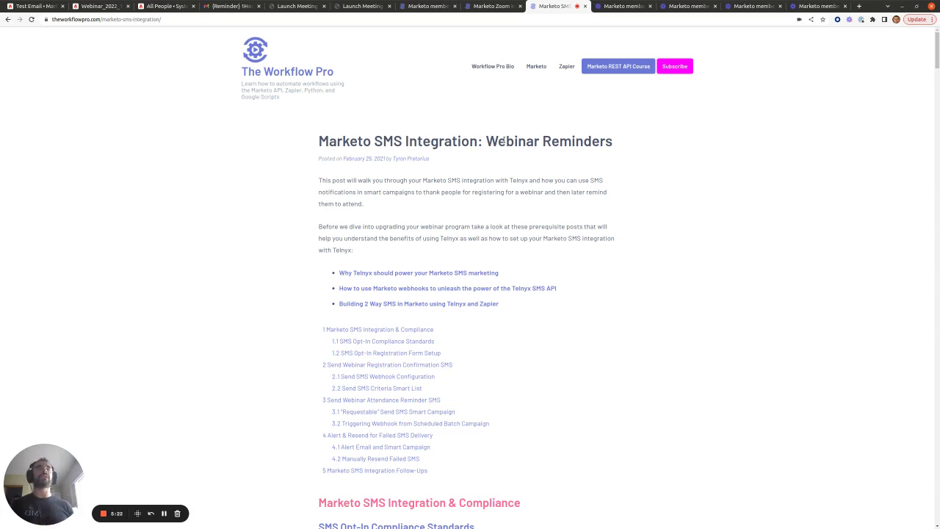
pyautogui.click(429, 5)
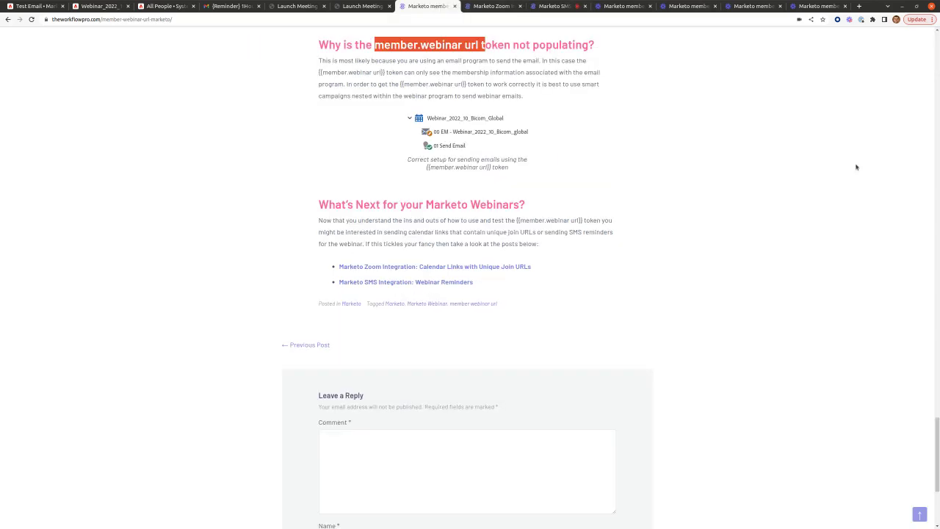
pyautogui.press('Home')
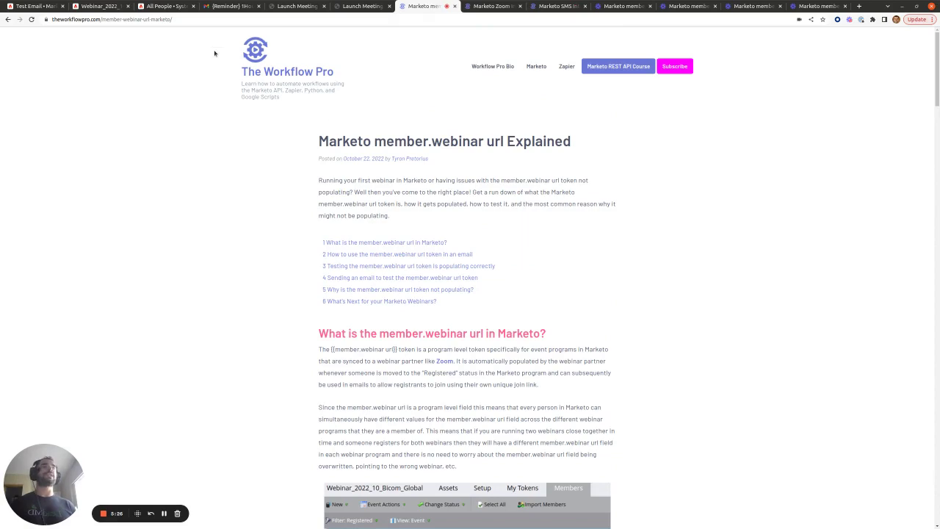
pyautogui.scroll(-1, 937, 71)
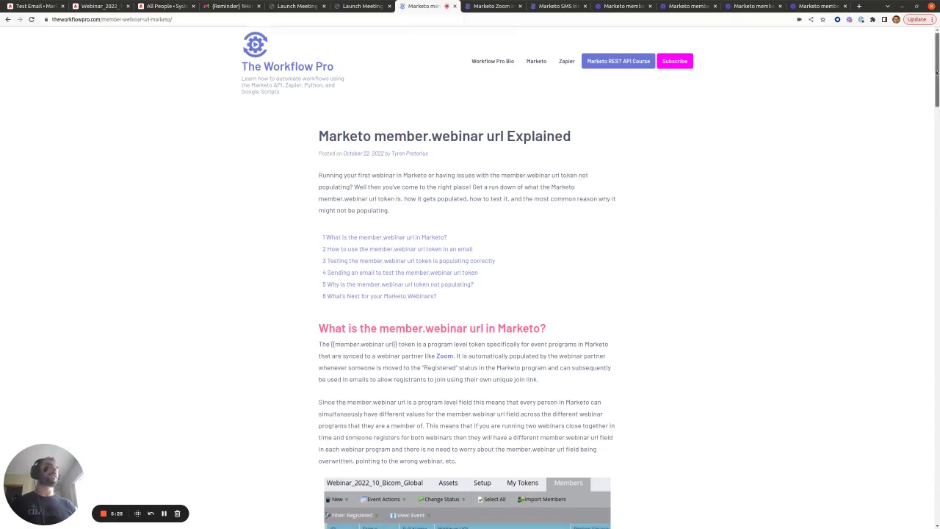
pyautogui.moveTo(937, 71); pyautogui.dragTo(930, 445)
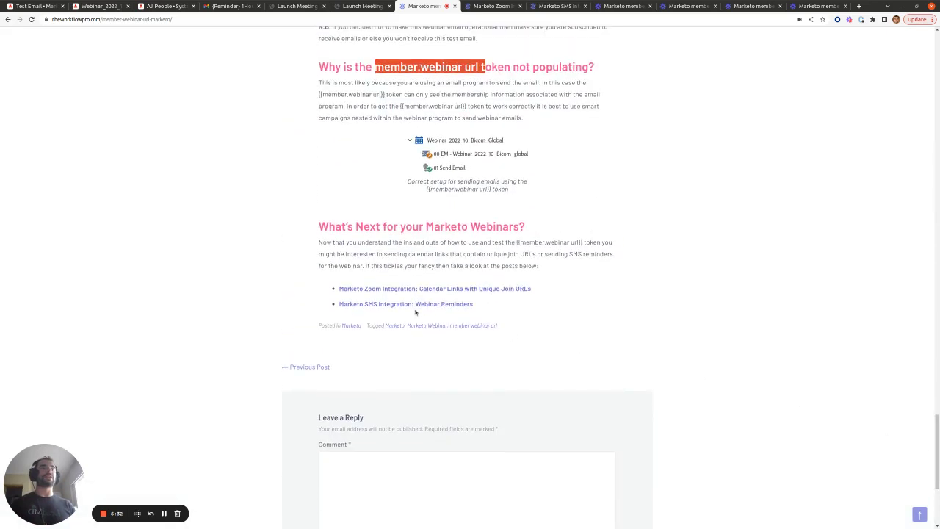